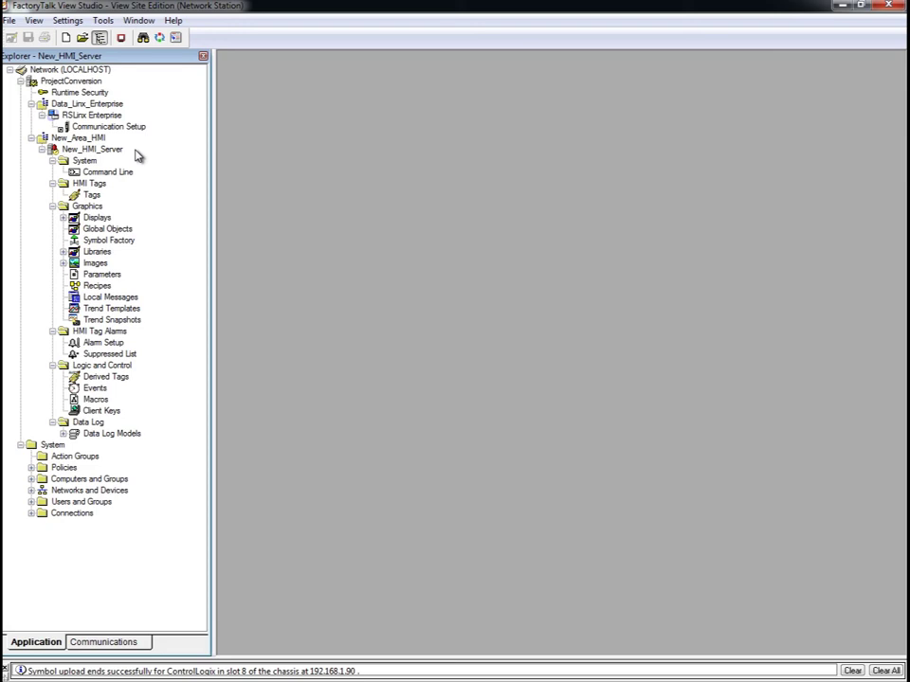
Create a new area named AE_Server in the ProjectConversion application.
right_click(93, 81)
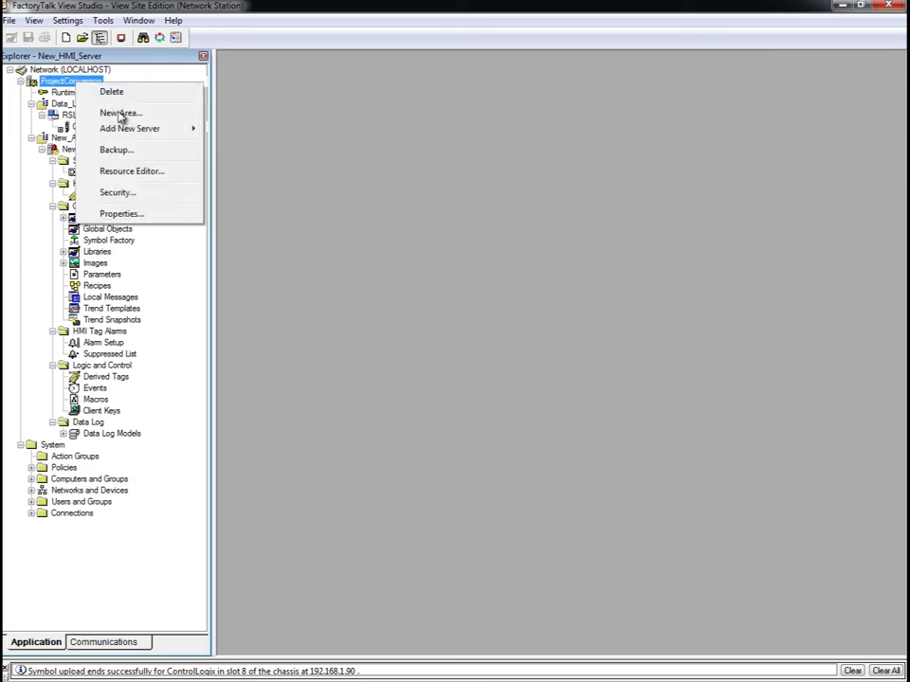
left_click(118, 113)
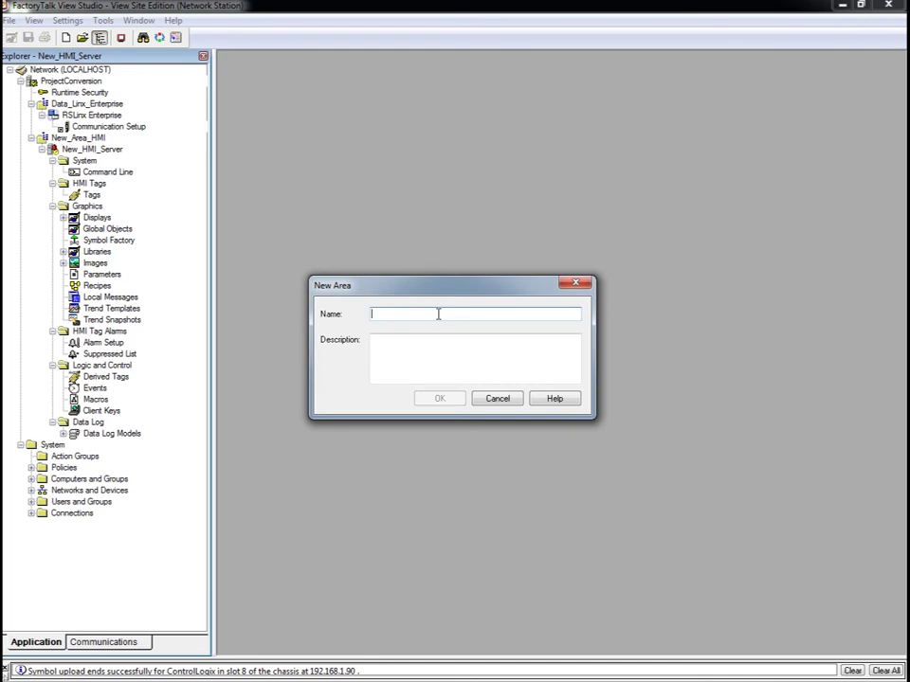
type("AE_Server")
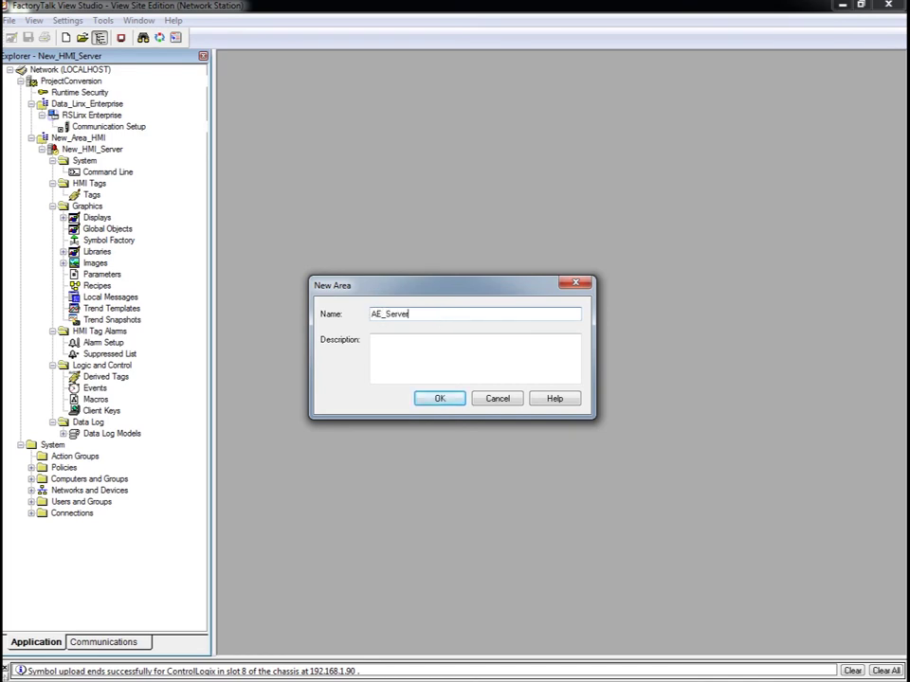
left_click(451, 406)
Add a Tag Alarm and Event Server named AE_Server to the AE_Server area with alarm and event history disabled, and expand the area.
right_click(69, 107)
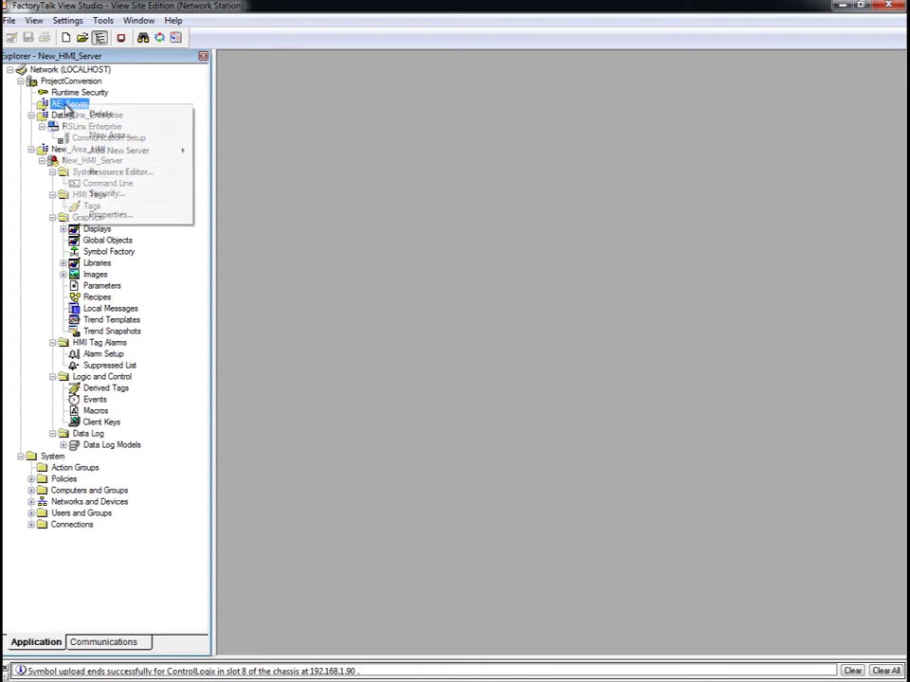
mouse_move(125, 153)
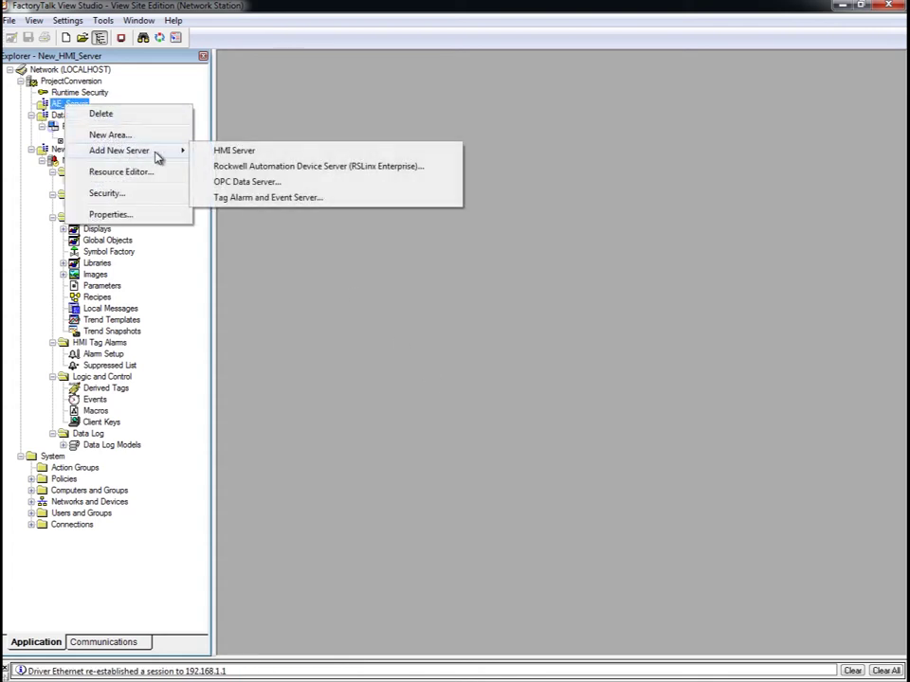
left_click(250, 197)
type("AE_Server")
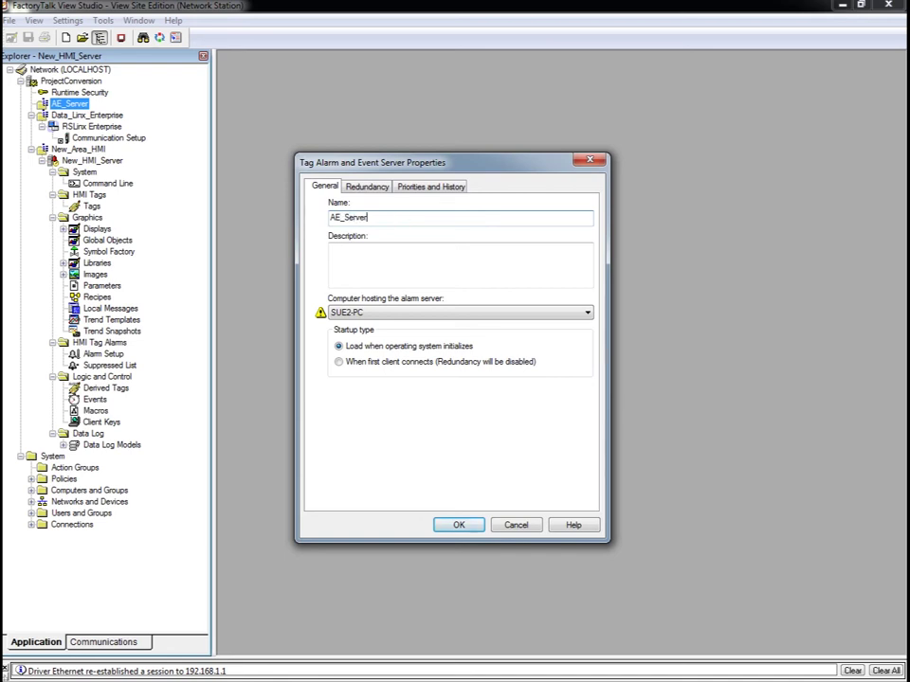
left_click(428, 186)
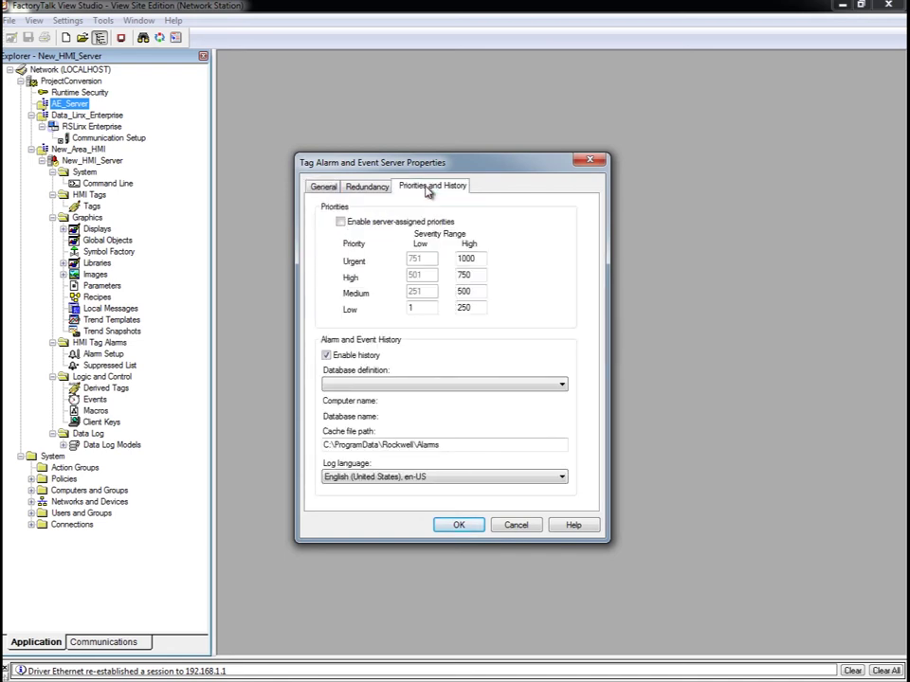
left_click(326, 355)
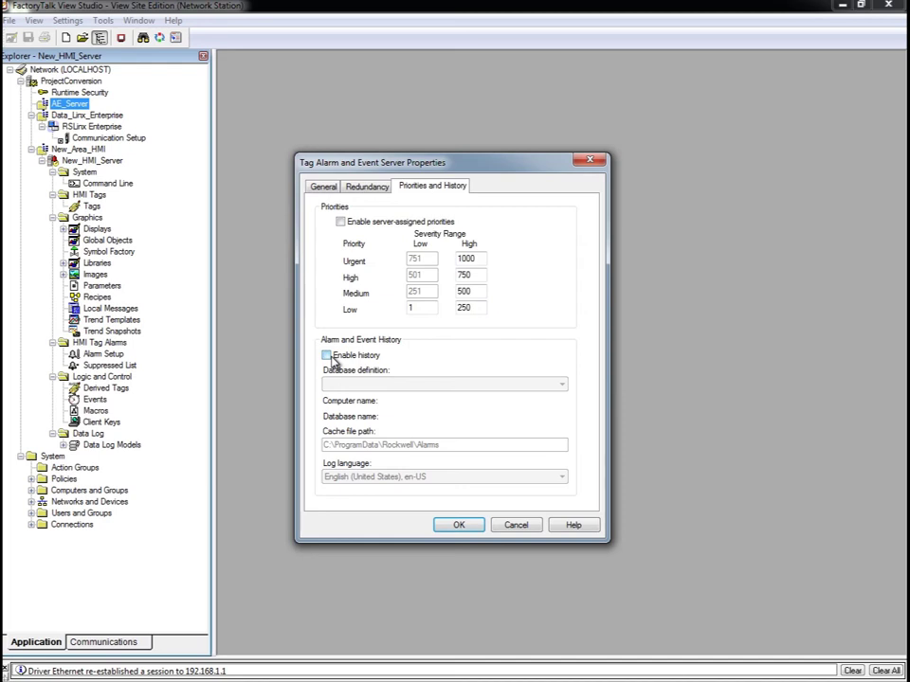
left_click(458, 526)
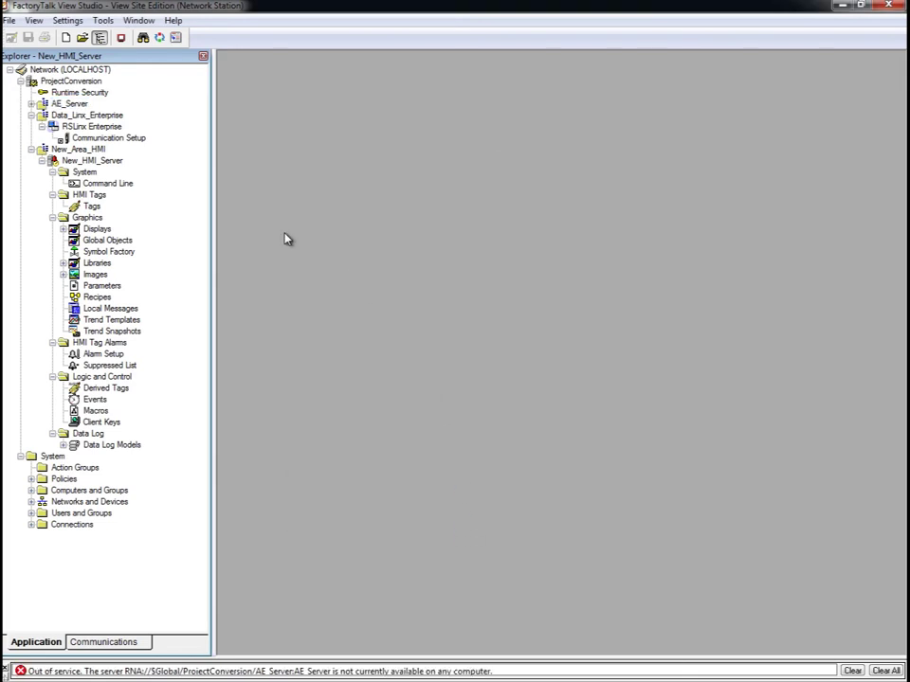
double_click(68, 103)
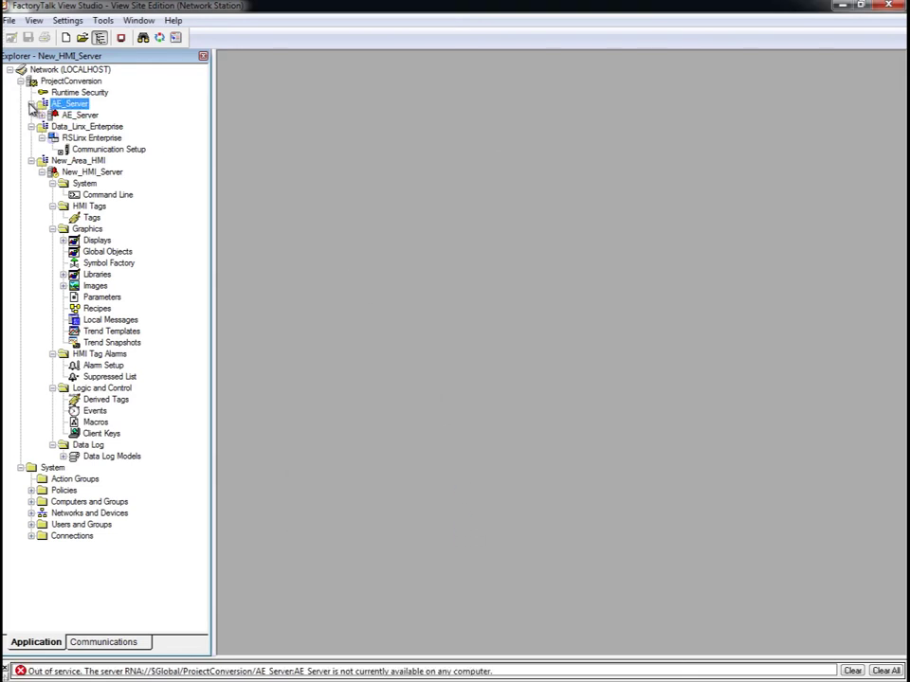
left_click(86, 114)
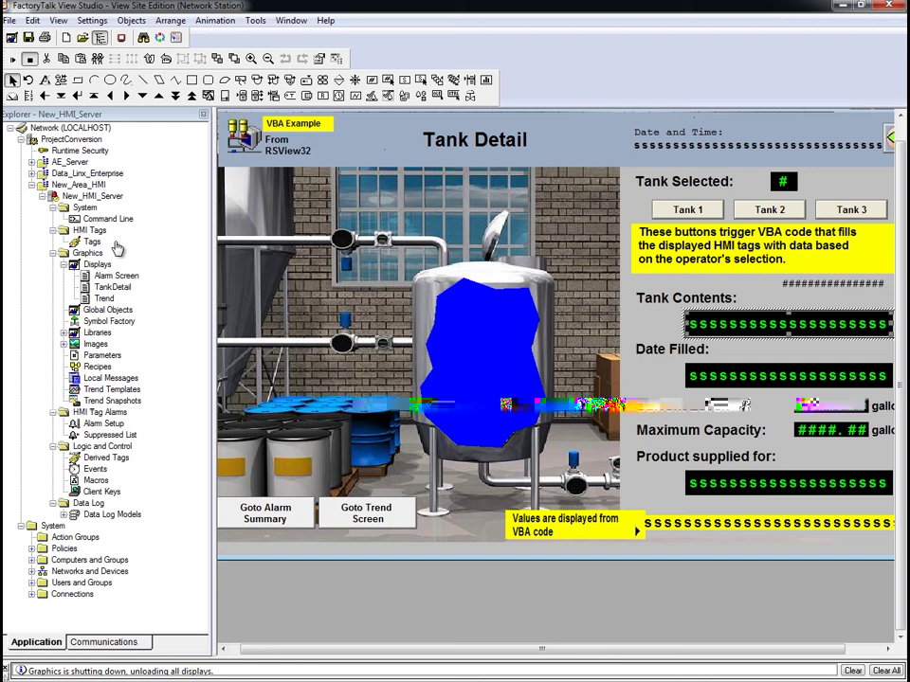
Open the HMI tag database of New_HMI_Server, widen its folder list, and review the Tank2Level and Tank3Level tag definitions.
double_click(115, 245)
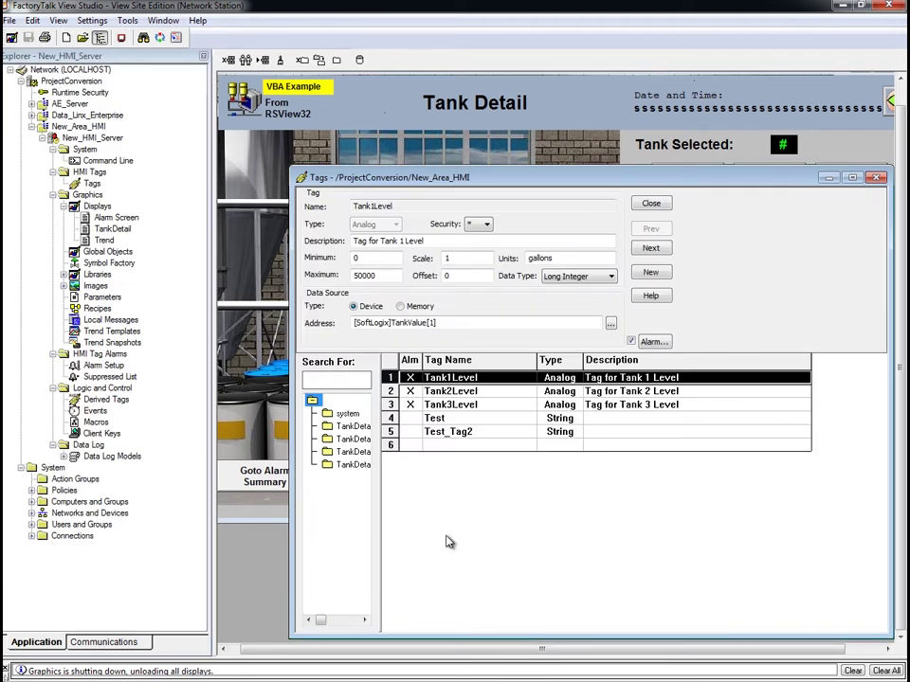
left_click_drag(379, 506, 441, 506)
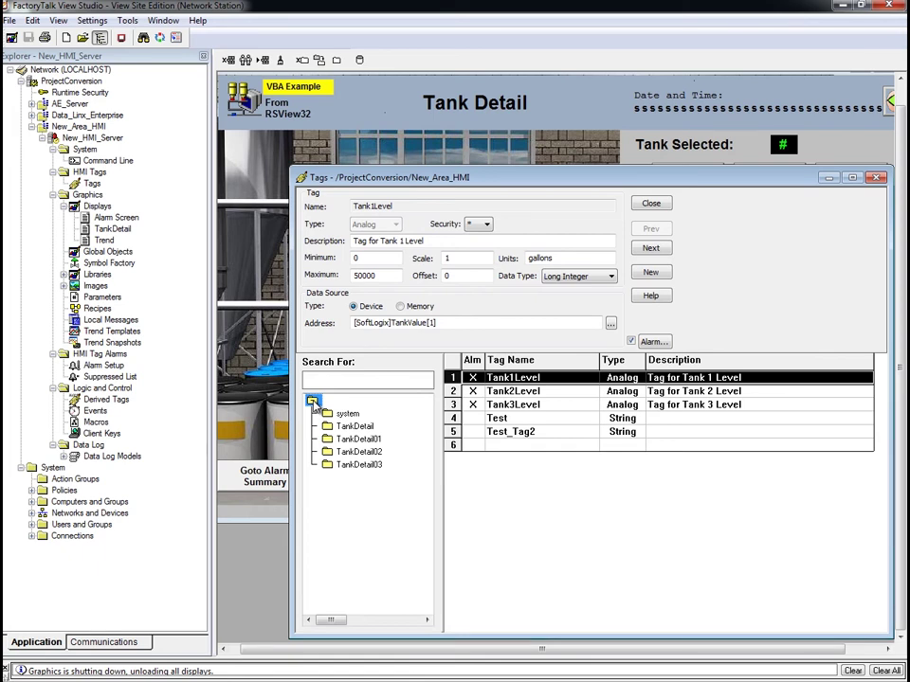
left_click(513, 391)
left_click(528, 409)
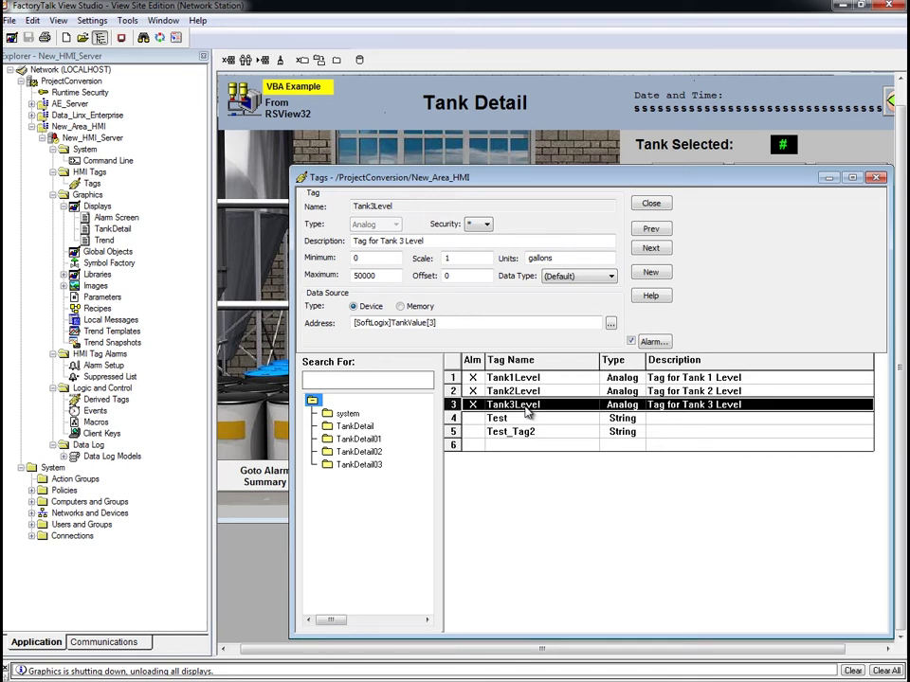
Set the Tank1Level tag's address to /Data_Linx_Enterprise::[Shortcut]TankValue[1] from the online tags and accept the change.
left_click(524, 381)
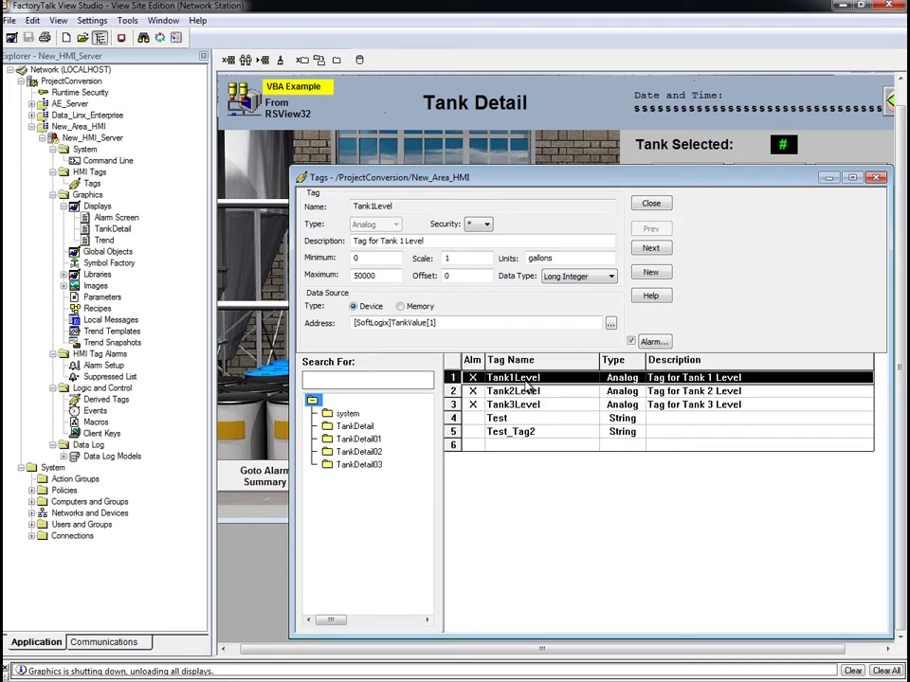
left_click(610, 323)
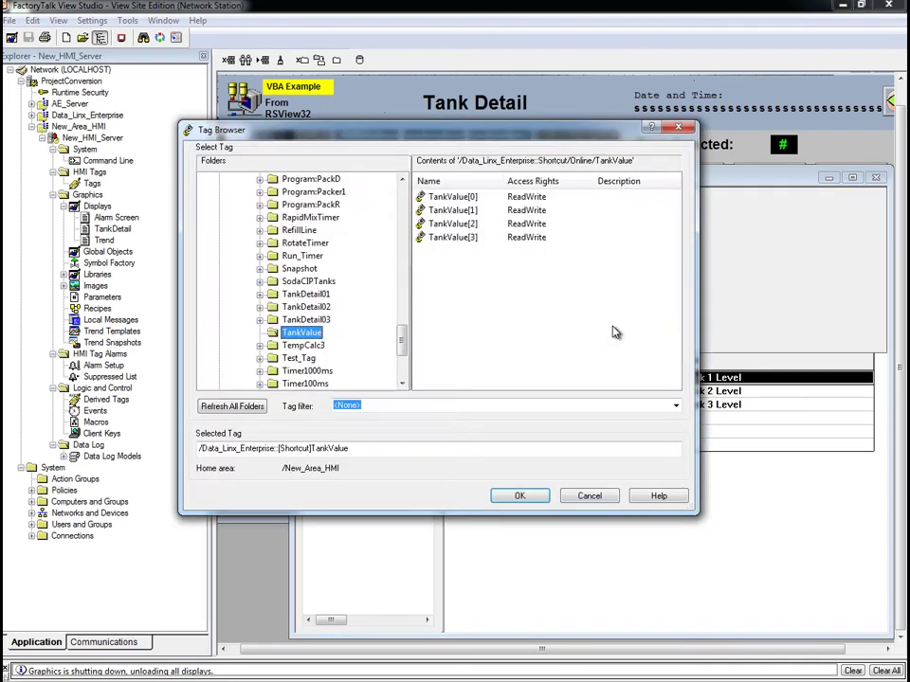
left_click_drag(404, 345, 390, 213)
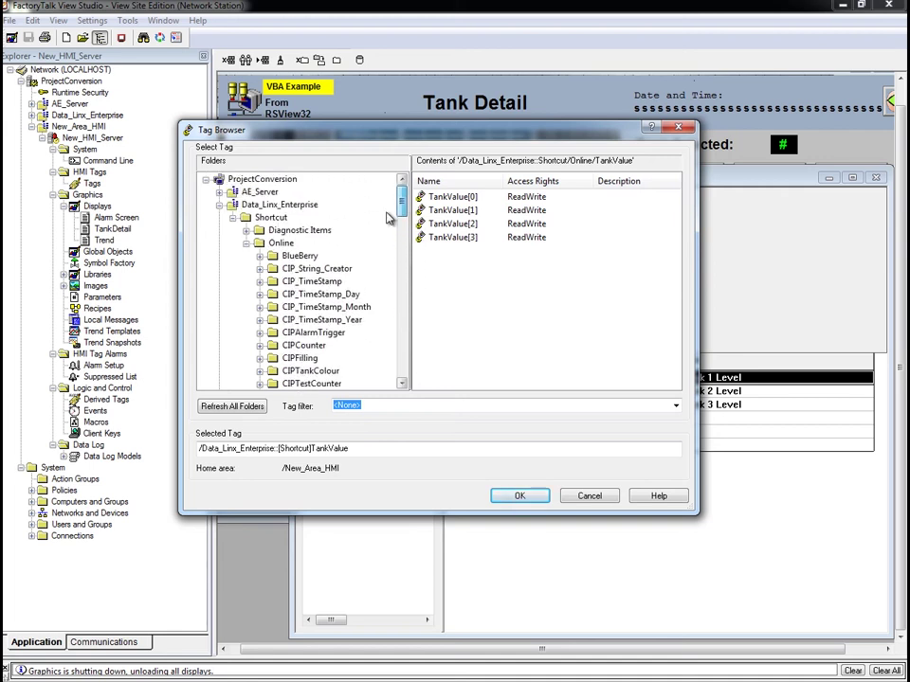
left_click(271, 218)
left_click(280, 242)
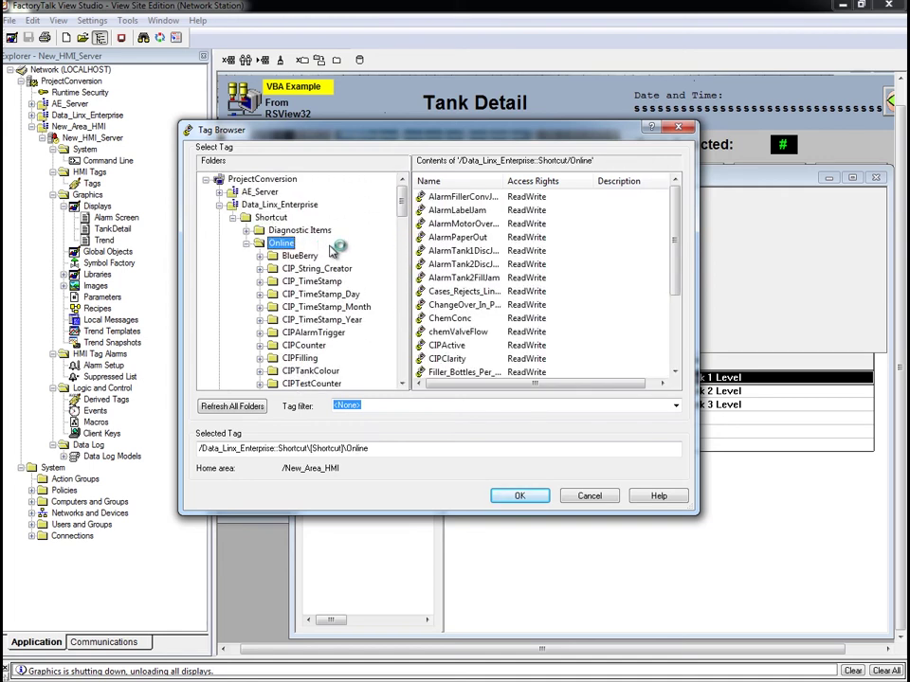
left_click_drag(402, 211, 417, 354)
left_click(296, 294)
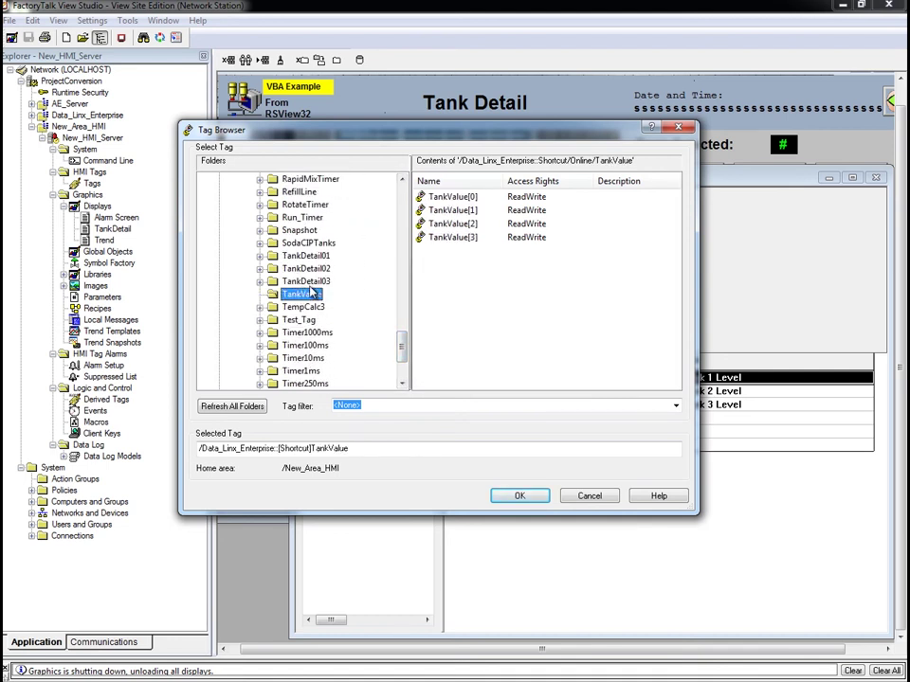
left_click(445, 210)
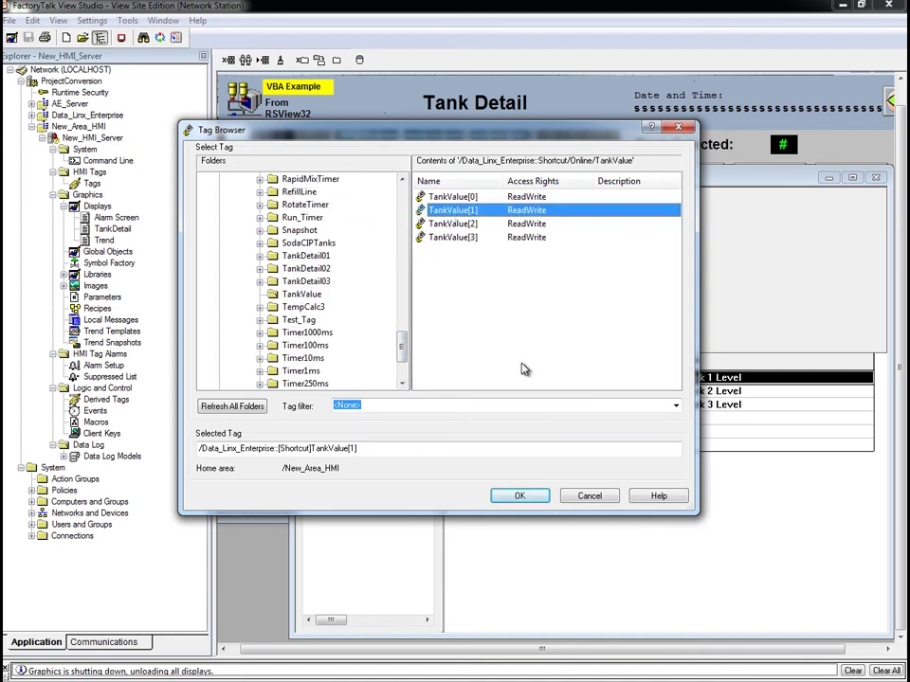
left_click(524, 497)
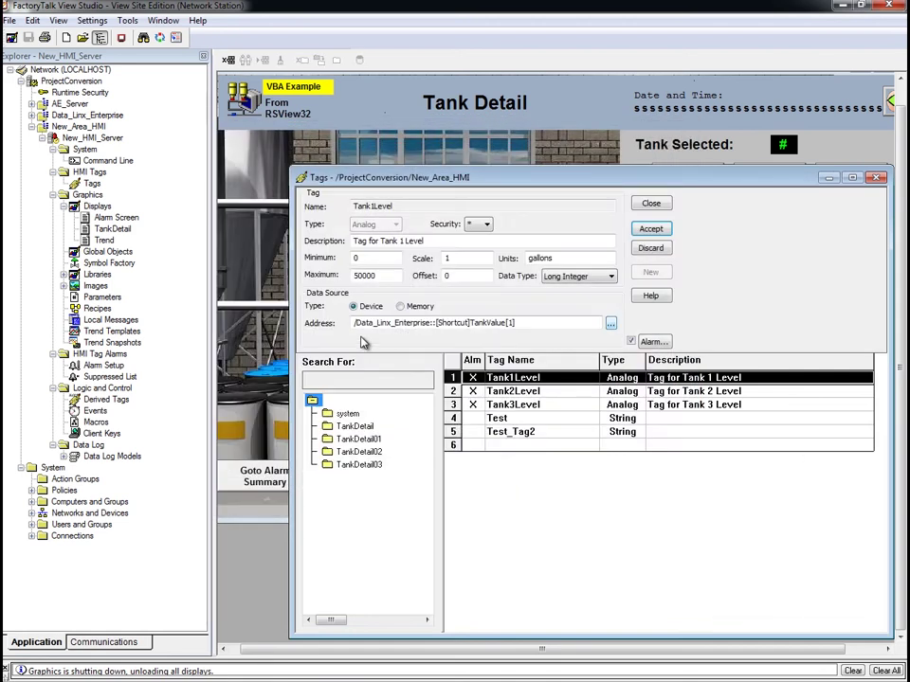
left_click_drag(354, 323, 564, 316)
left_click(650, 229)
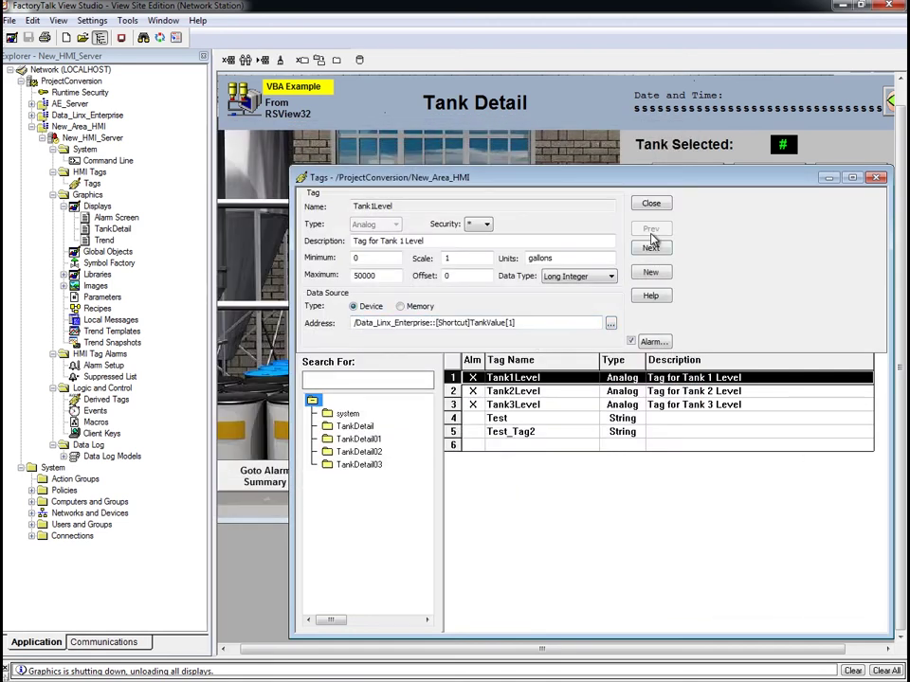
Set the Tank2Level tag's address to /Data_Linx_Enterprise::[Shortcut]TankValue[2] and accept the change.
left_click(524, 390)
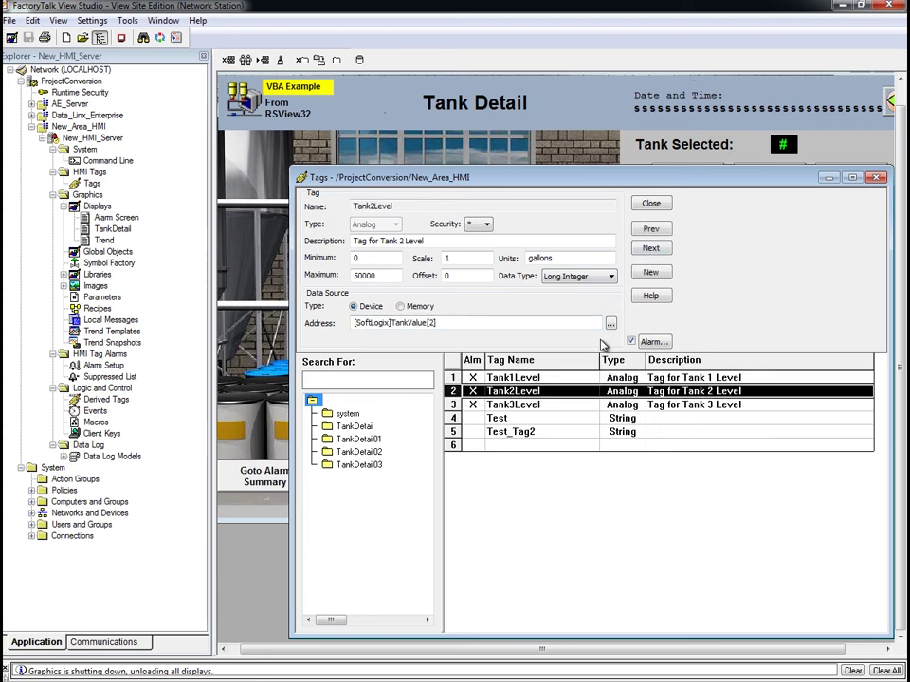
left_click(612, 325)
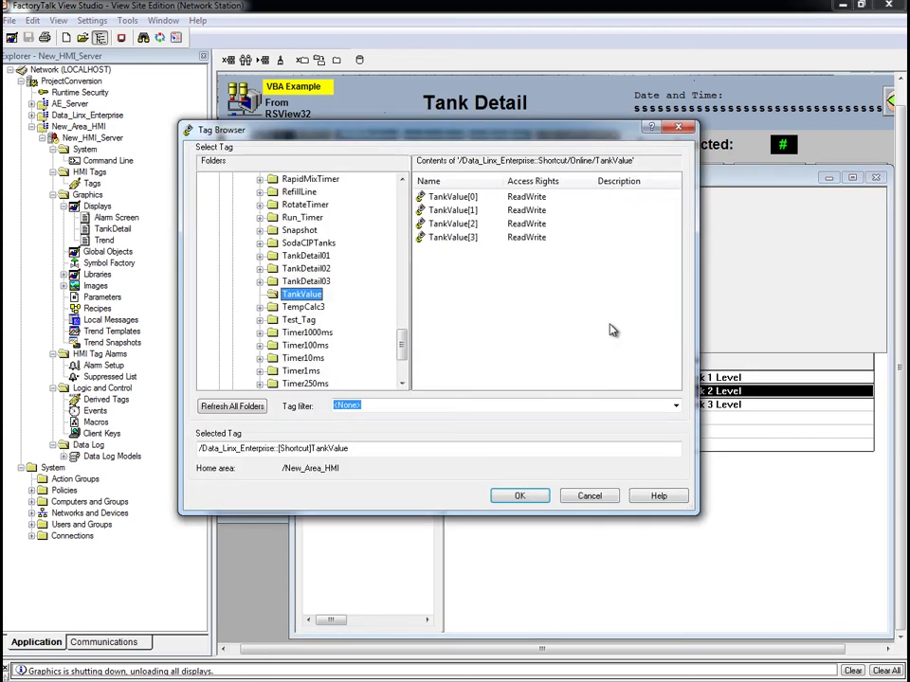
left_click(446, 226)
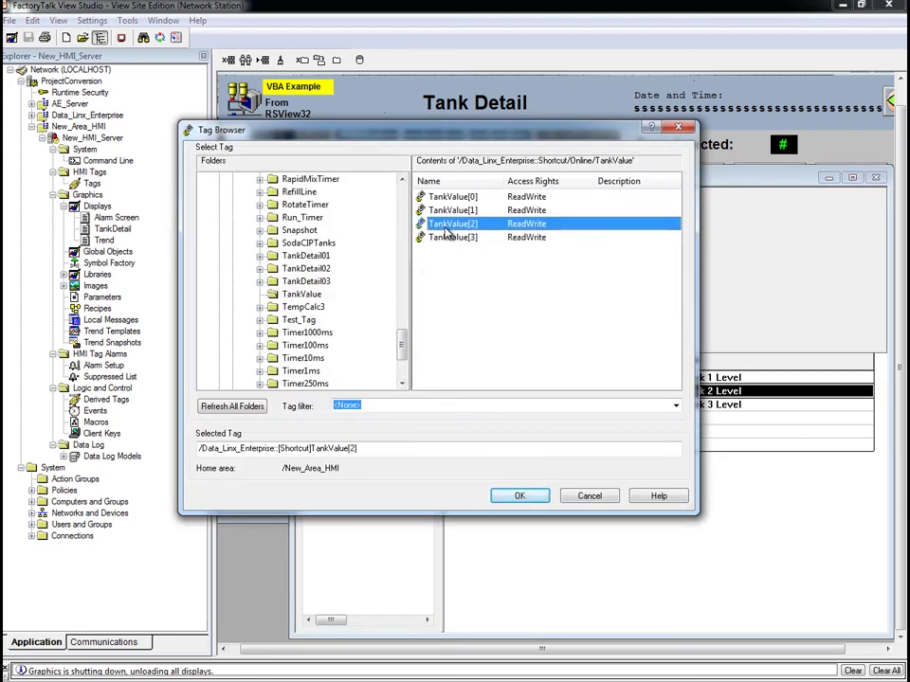
left_click(520, 496)
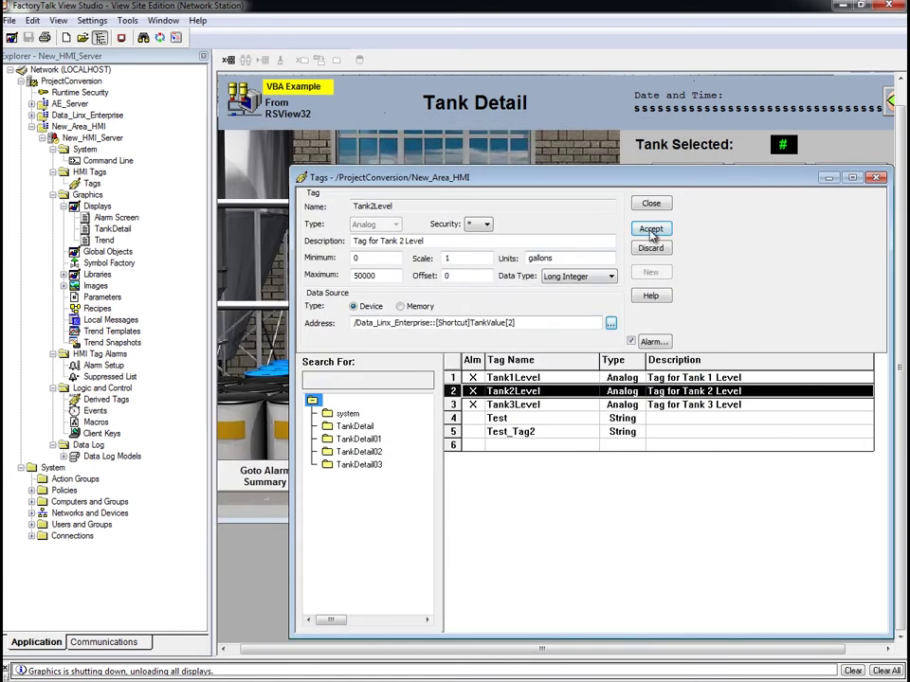
left_click(651, 228)
Set the Tank3Level tag's address to /Data_Linx_Enterprise::[Shortcut]TankValue[3], accept the change and close the tag editor.
left_click(535, 405)
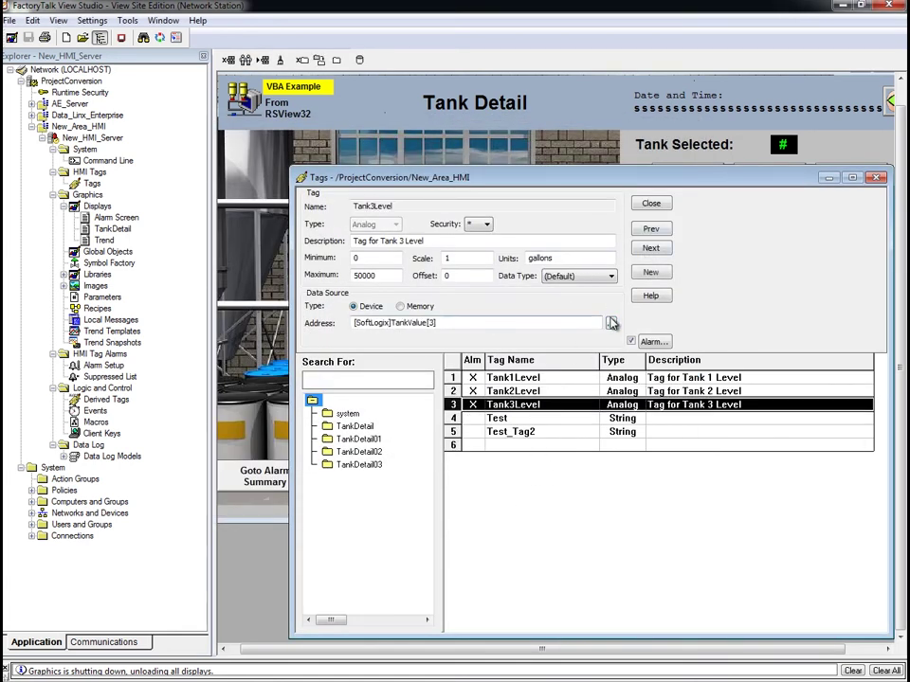
left_click(611, 323)
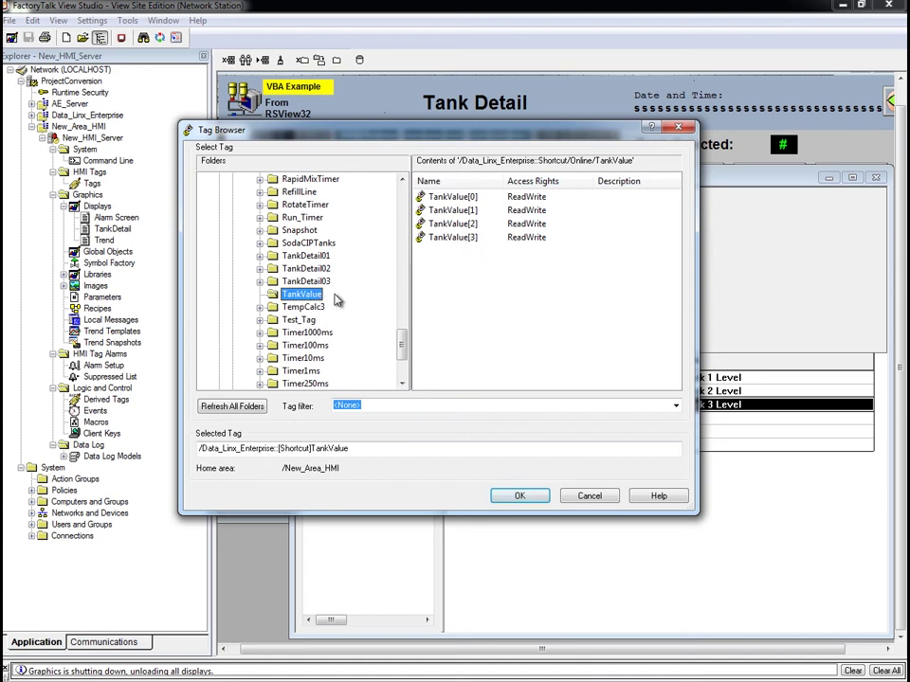
left_click(451, 238)
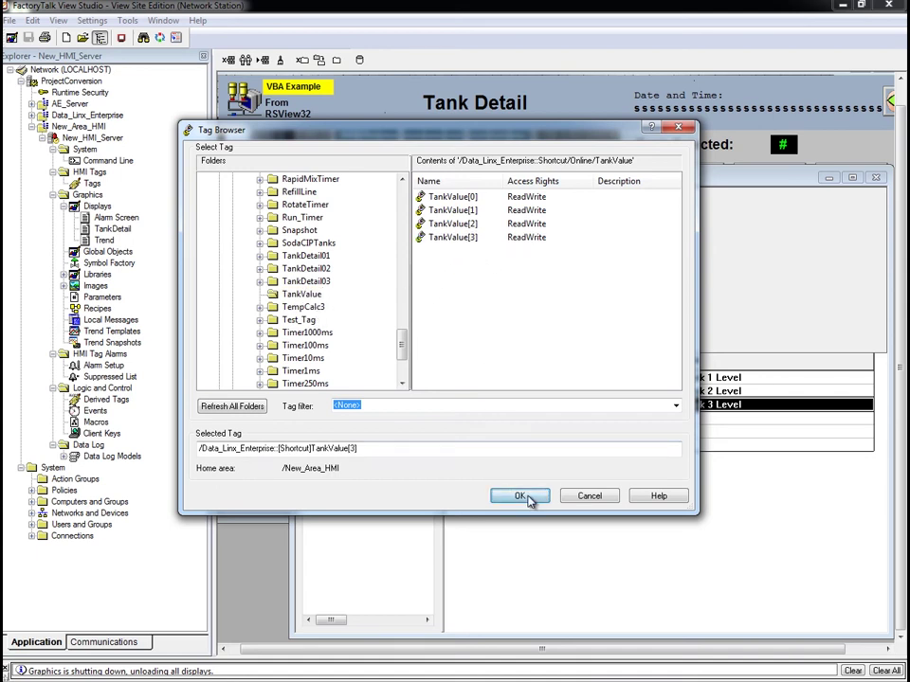
left_click(524, 496)
left_click(649, 229)
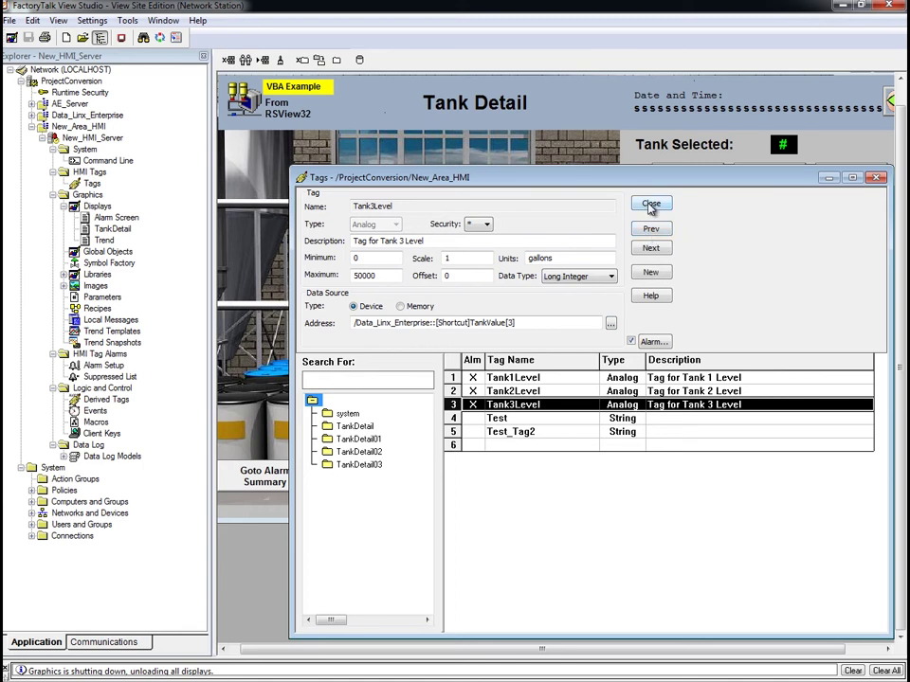
left_click(651, 205)
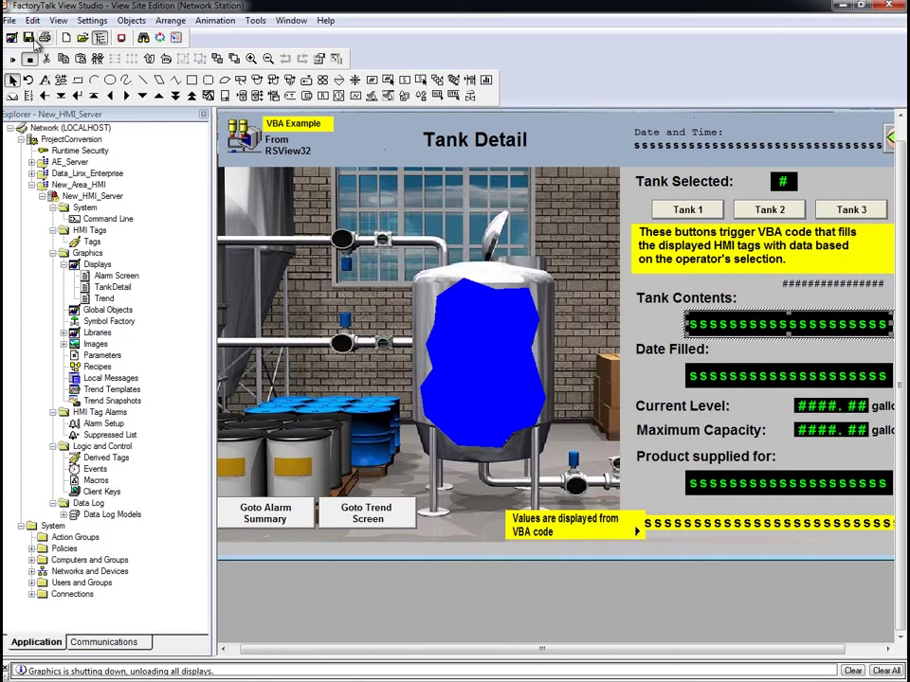
Launch the Tag Import and Export Wizard from the FactoryTalk View tools among the Rockwell Software programs.
key("super")
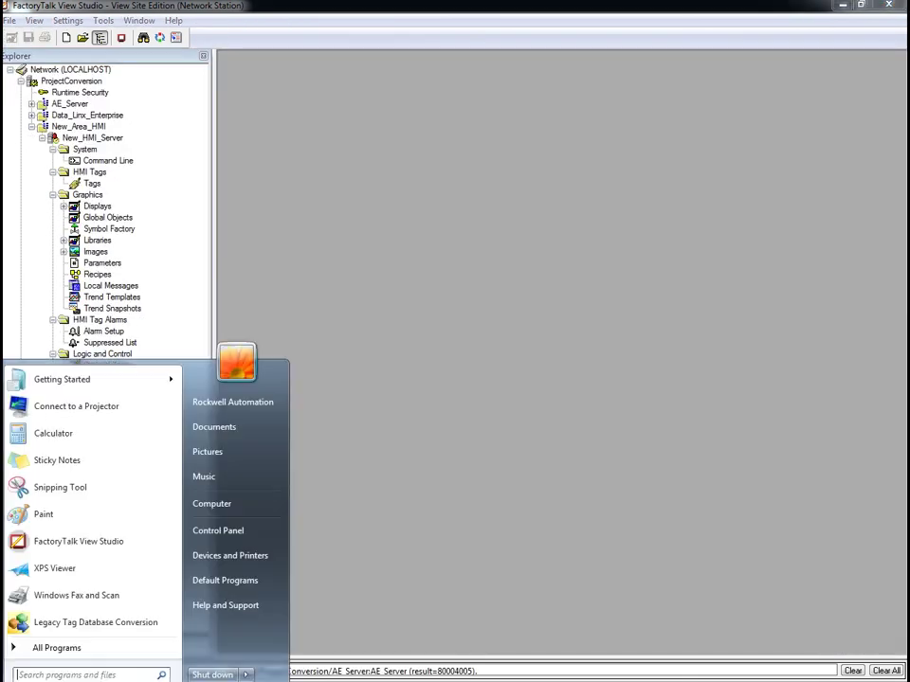
left_click(60, 647)
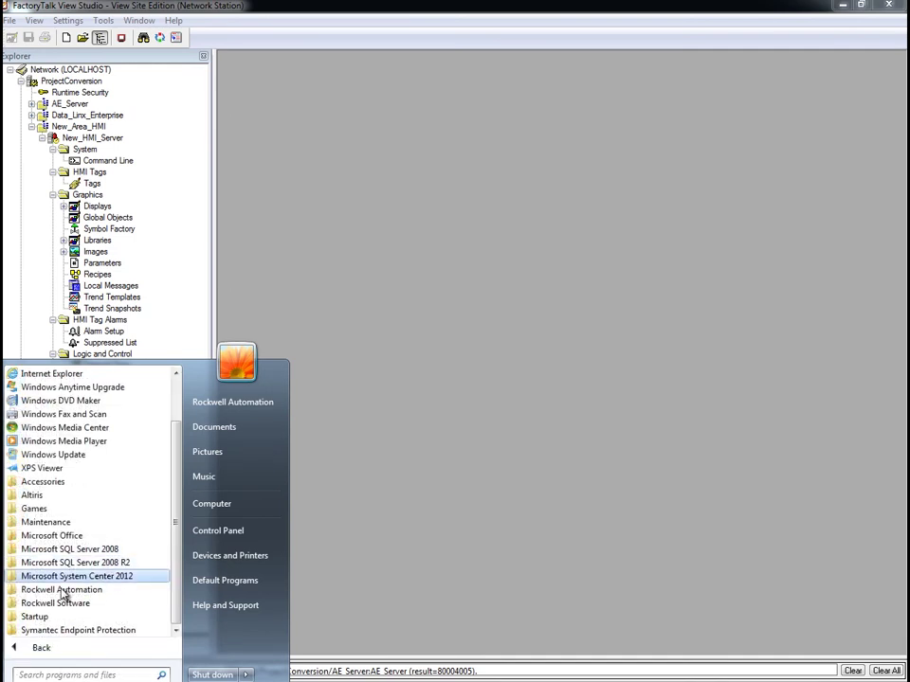
left_click(76, 604)
left_click(76, 565)
left_click(59, 547)
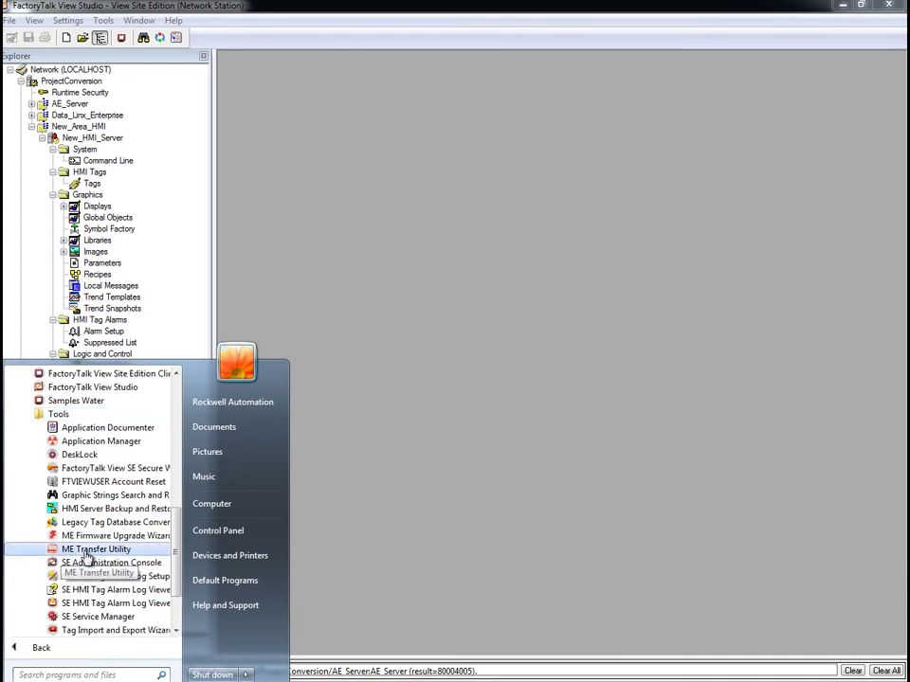
scroll(85, 558, "down", 3)
left_click(104, 556)
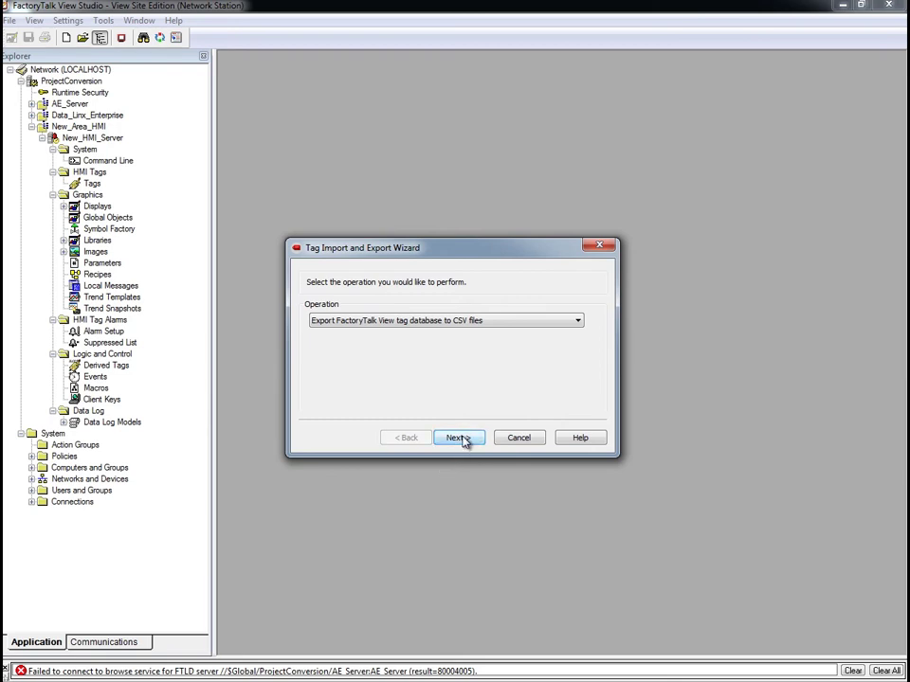
Export the tags and alarms of the Site Edition project New_HMI_Server.sed to CSV files in its project folder.
left_click(462, 438)
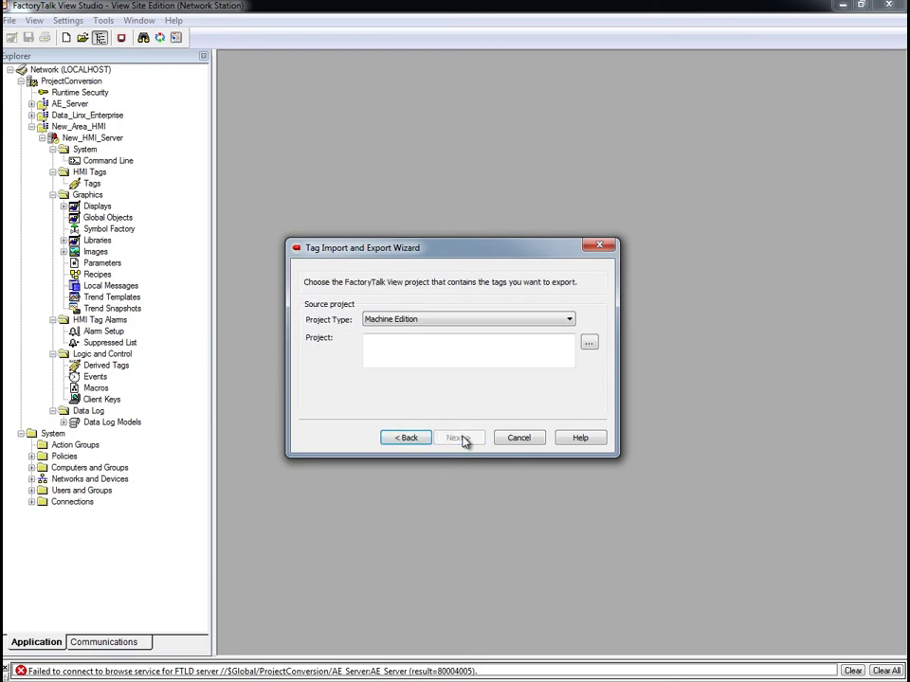
left_click(483, 321)
left_click(465, 350)
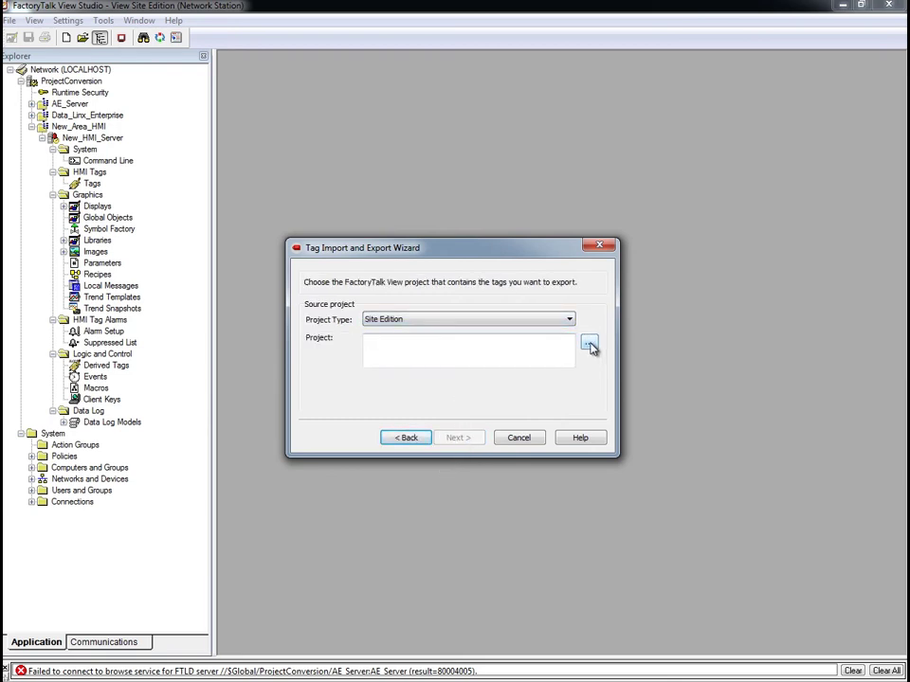
left_click(589, 343)
left_click(426, 370)
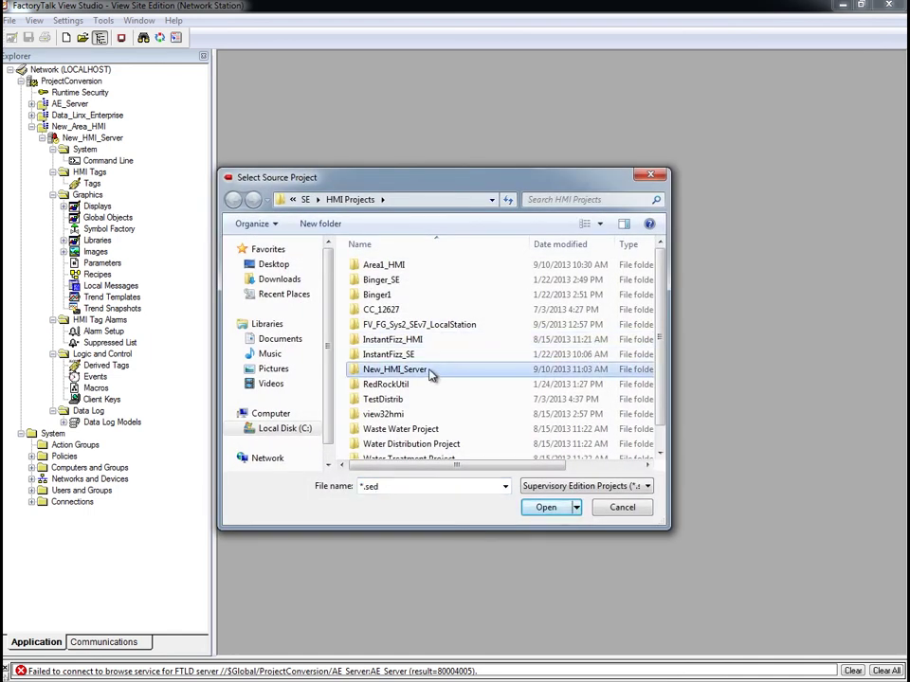
double_click(429, 370)
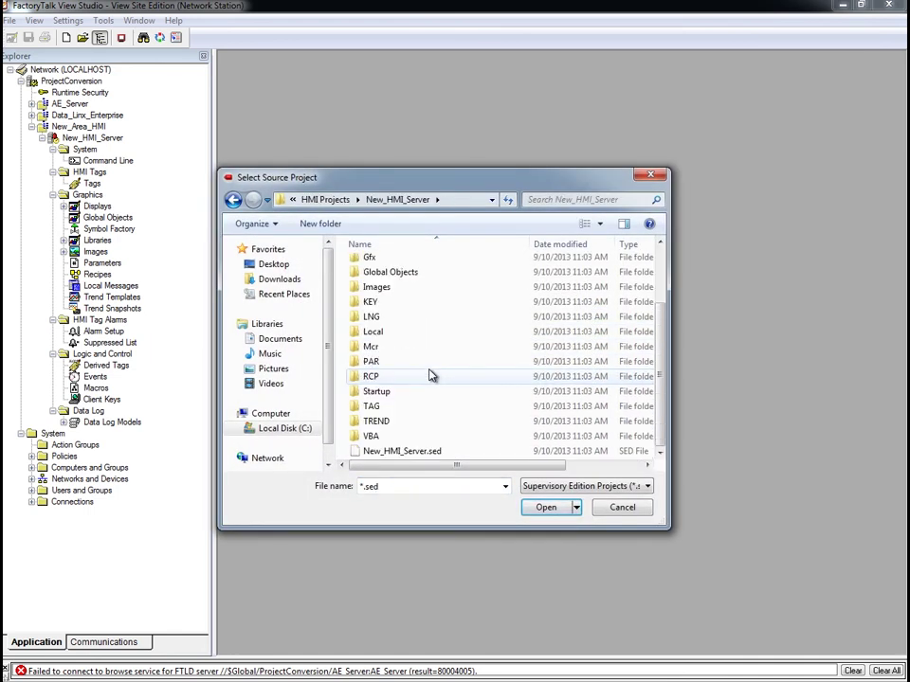
left_click(427, 456)
left_click(545, 507)
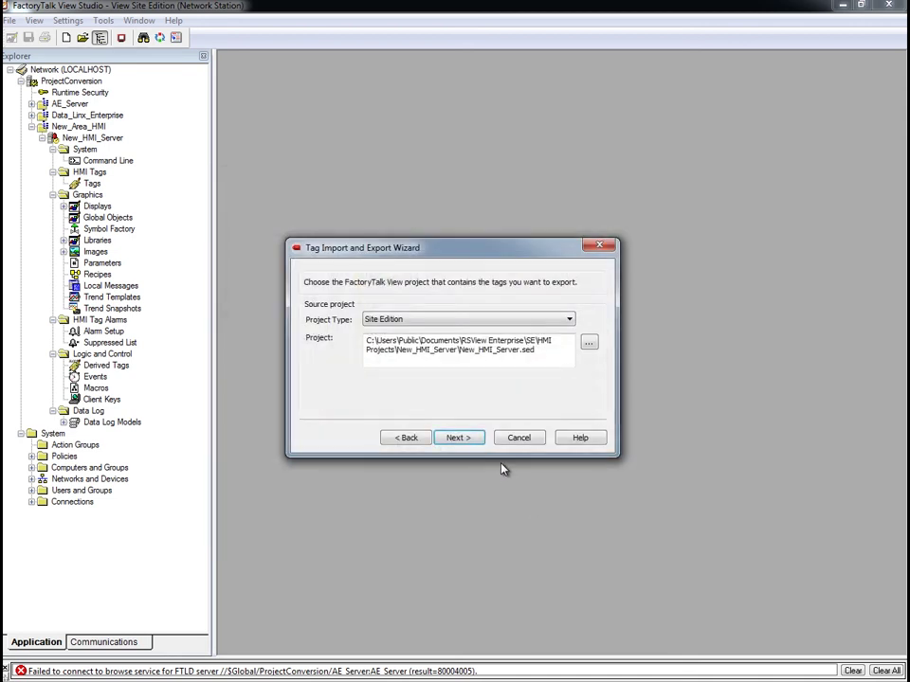
left_click(454, 440)
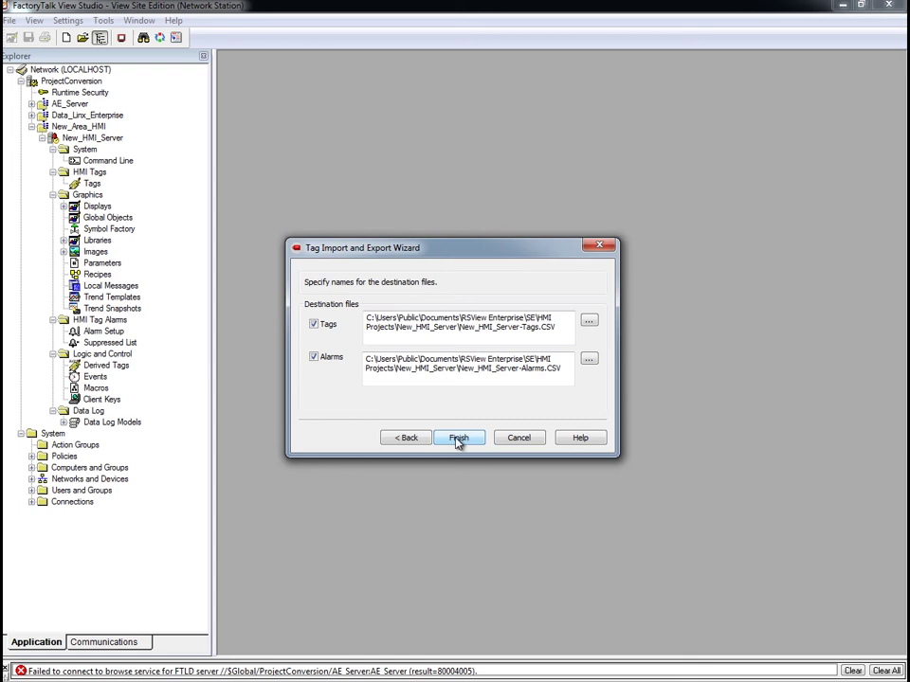
left_click(459, 439)
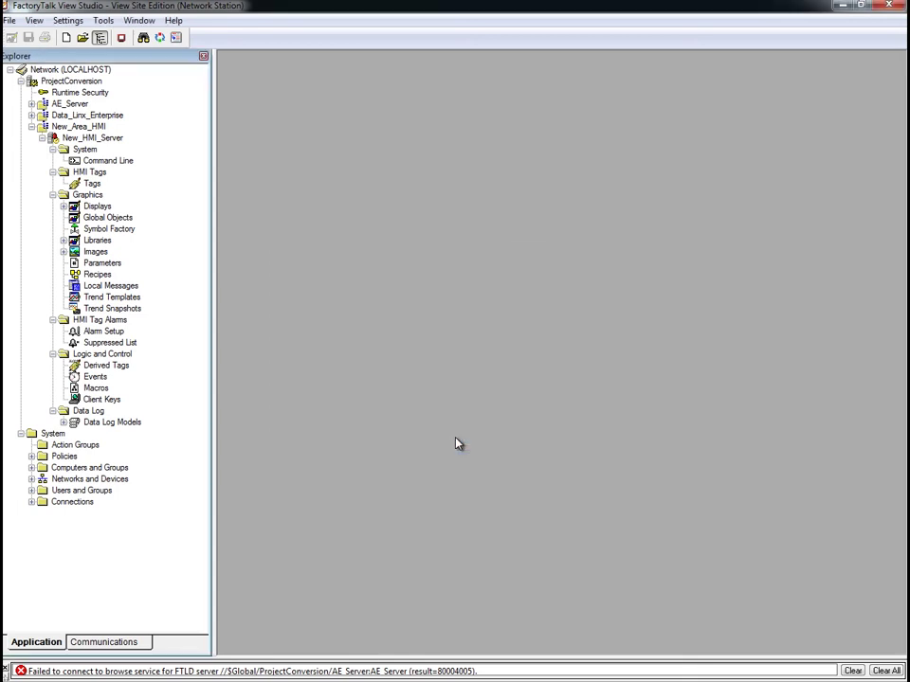
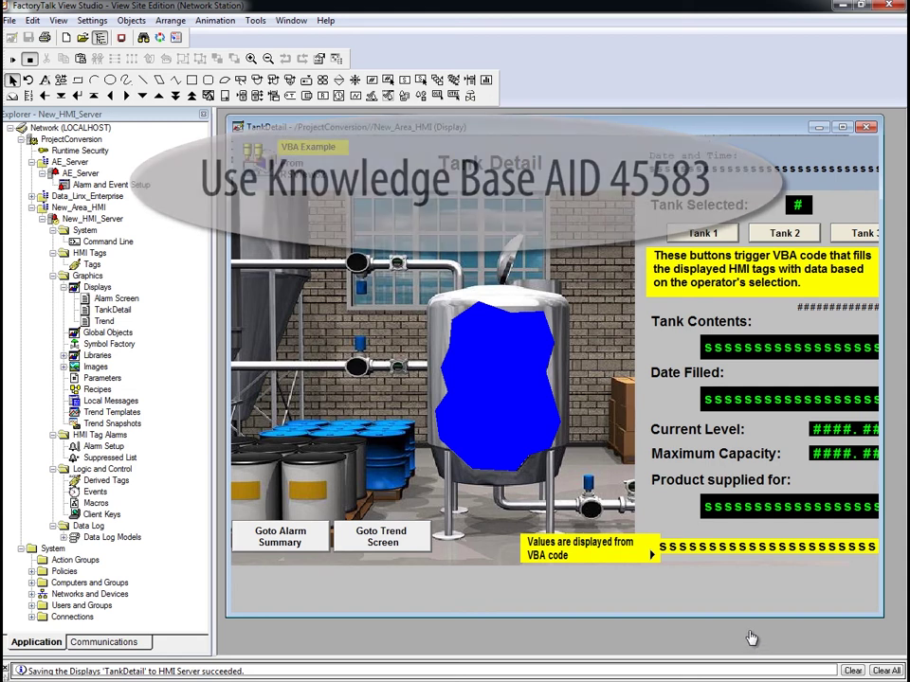
Switch to the Alarm Migration Tool from the desktop and proceed with the RSView HMI Alarms to A&E Tag-Based Alarms operation.
left_click(846, 8)
left_click(15, 469)
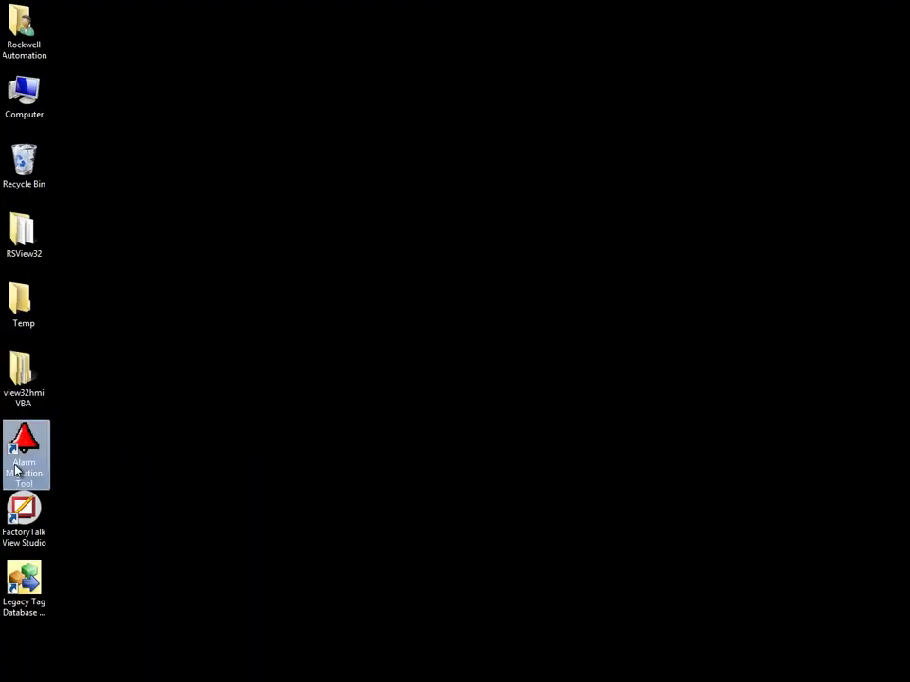
double_click(16, 469)
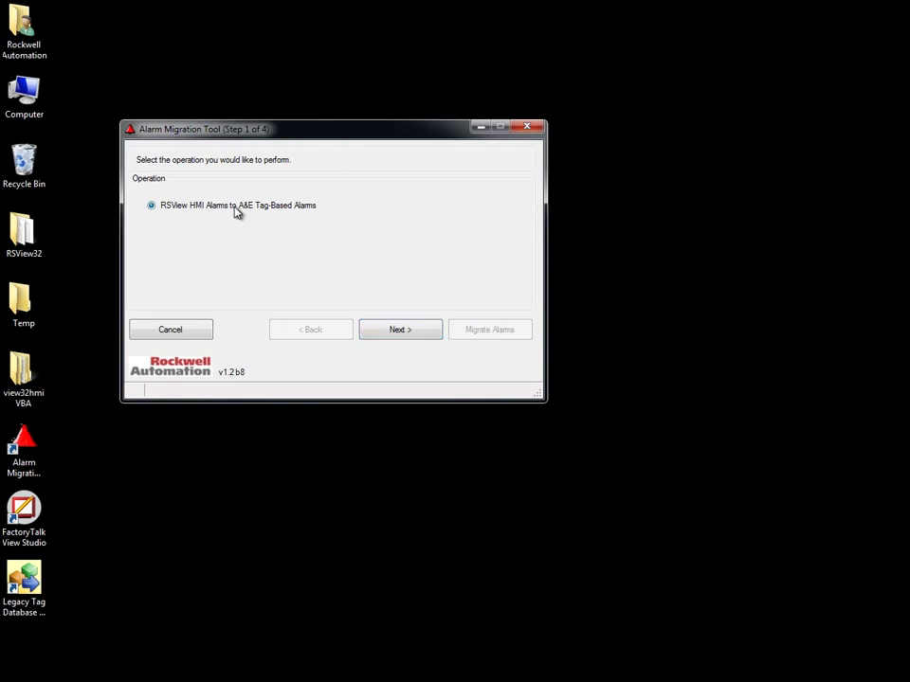
left_click(400, 333)
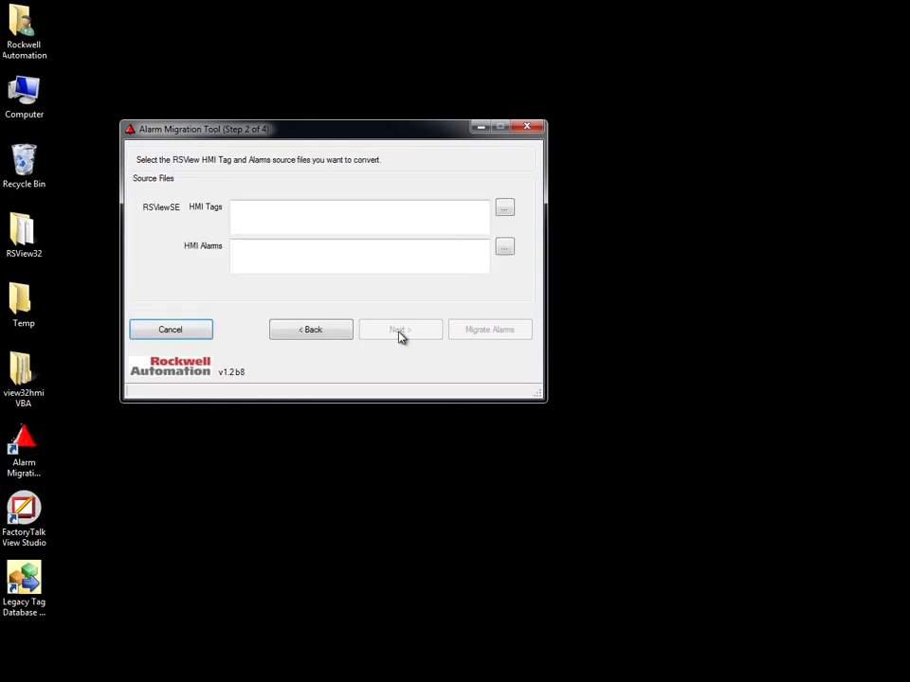
Choose New_HMI_Server-Tags.CSV from the New_HMI_Server project folder as the HMI tags source file.
left_click(504, 210)
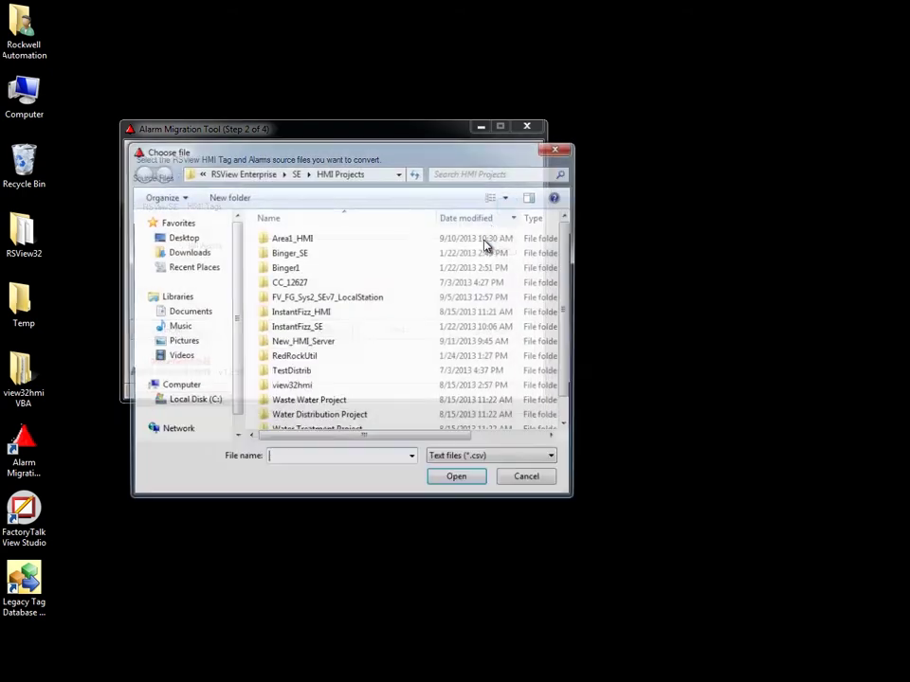
left_click_drag(566, 272, 569, 358)
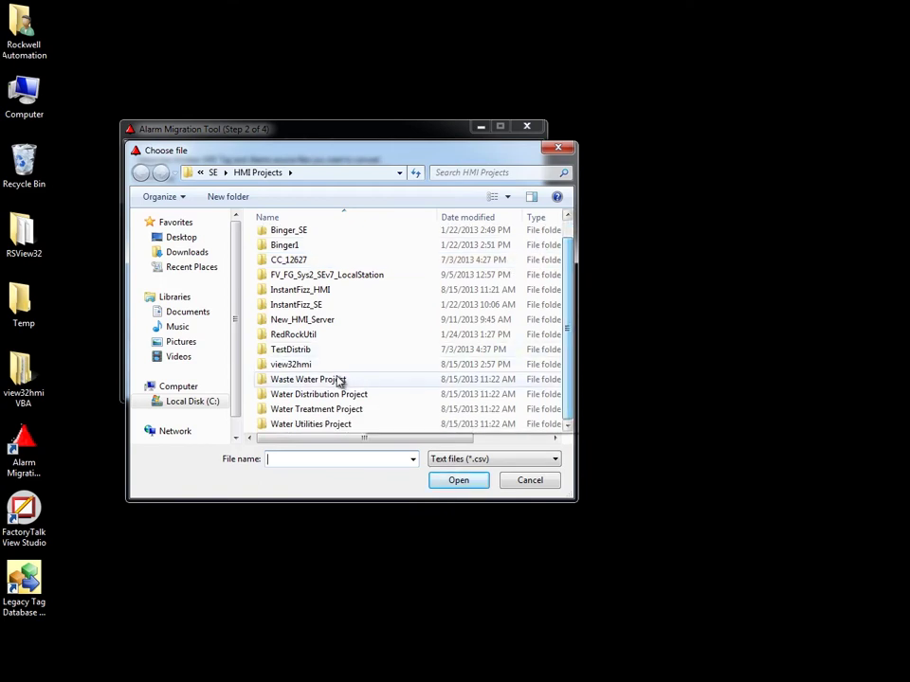
double_click(315, 320)
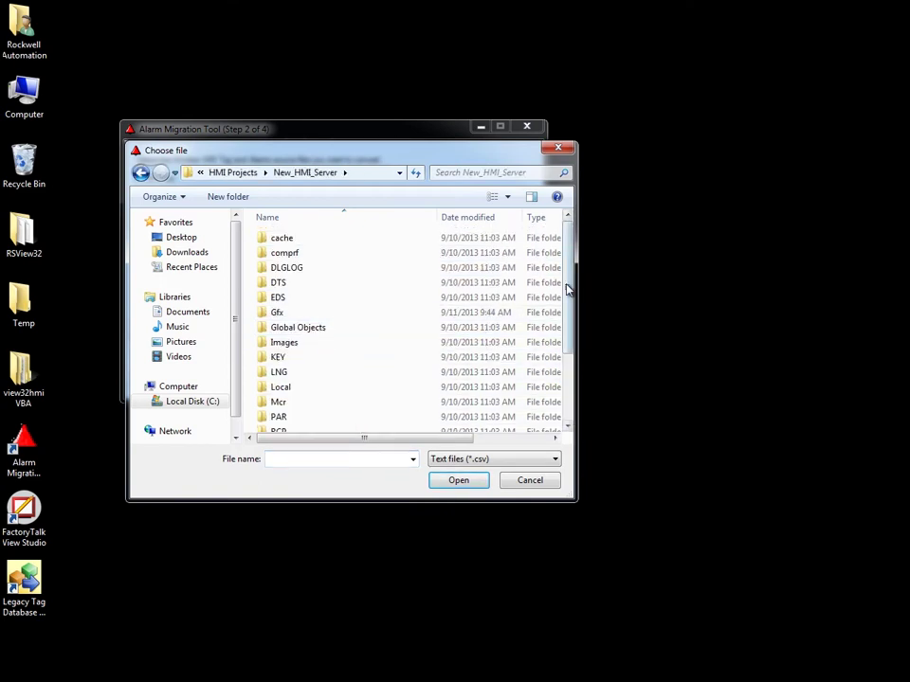
left_click_drag(560, 311, 563, 412)
double_click(346, 425)
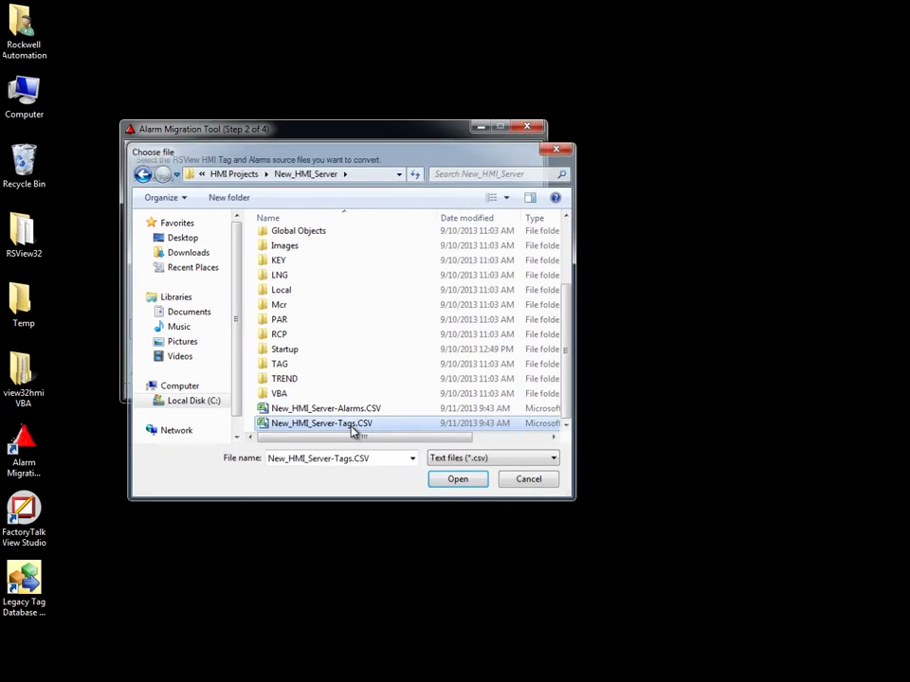
Choose New_HMI_Server-Alarms.CSV as the HMI alarms source file and proceed to the destination file.
left_click(505, 248)
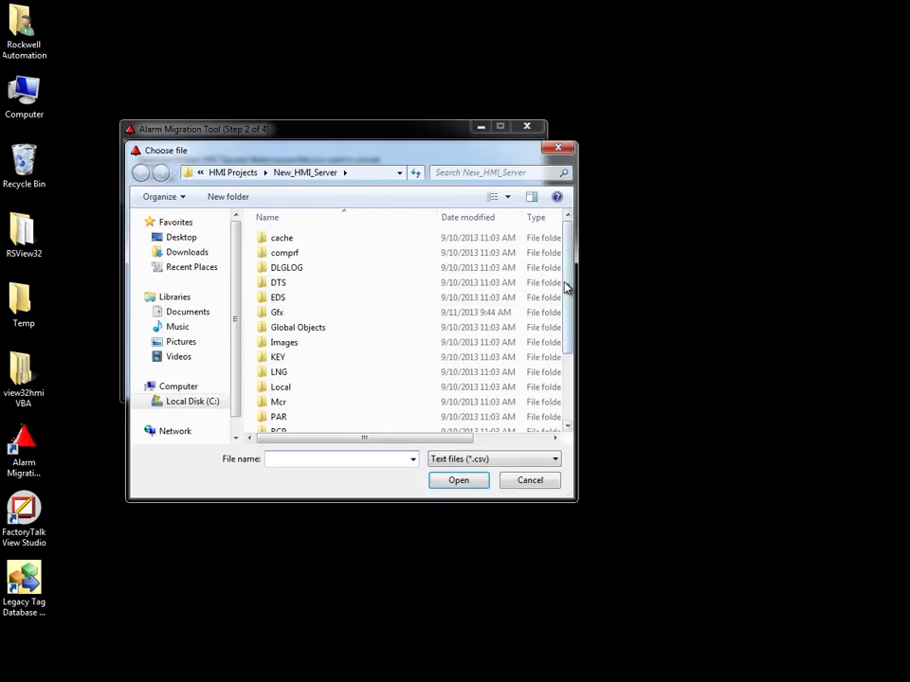
left_click_drag(567, 284, 567, 398)
left_click(353, 410)
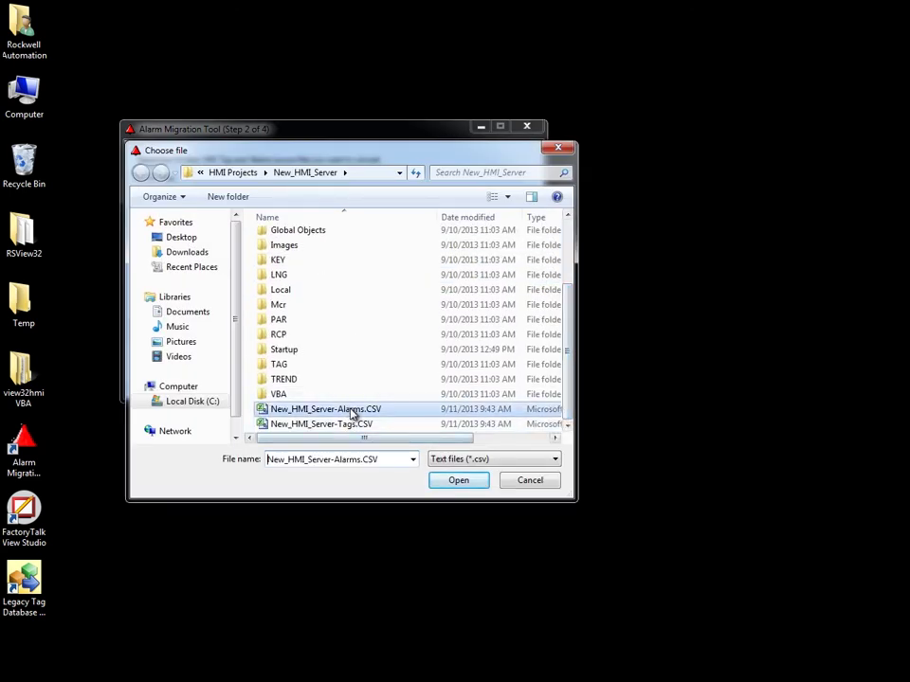
left_click(456, 481)
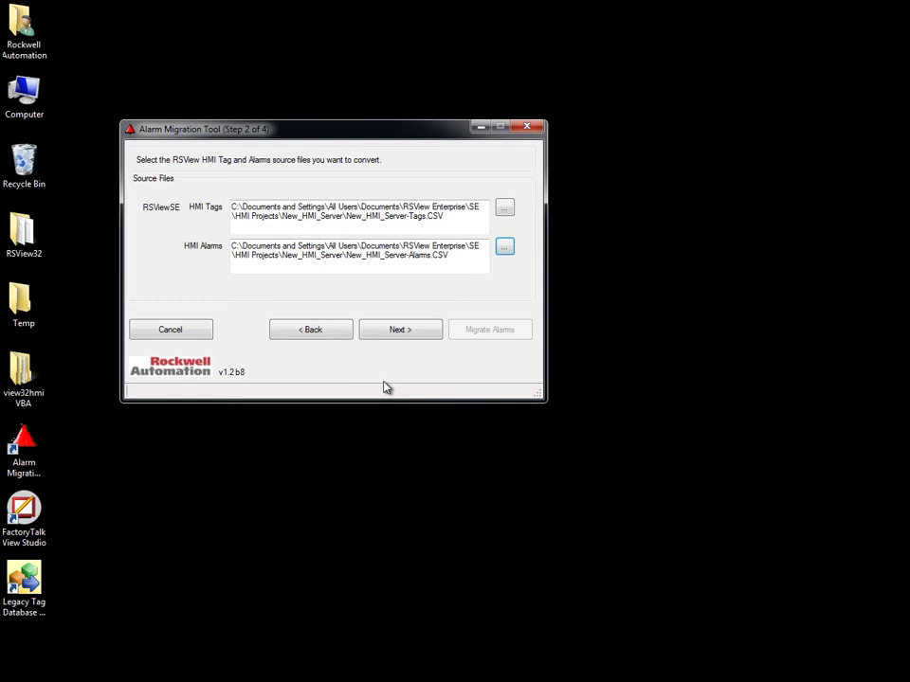
left_click(400, 328)
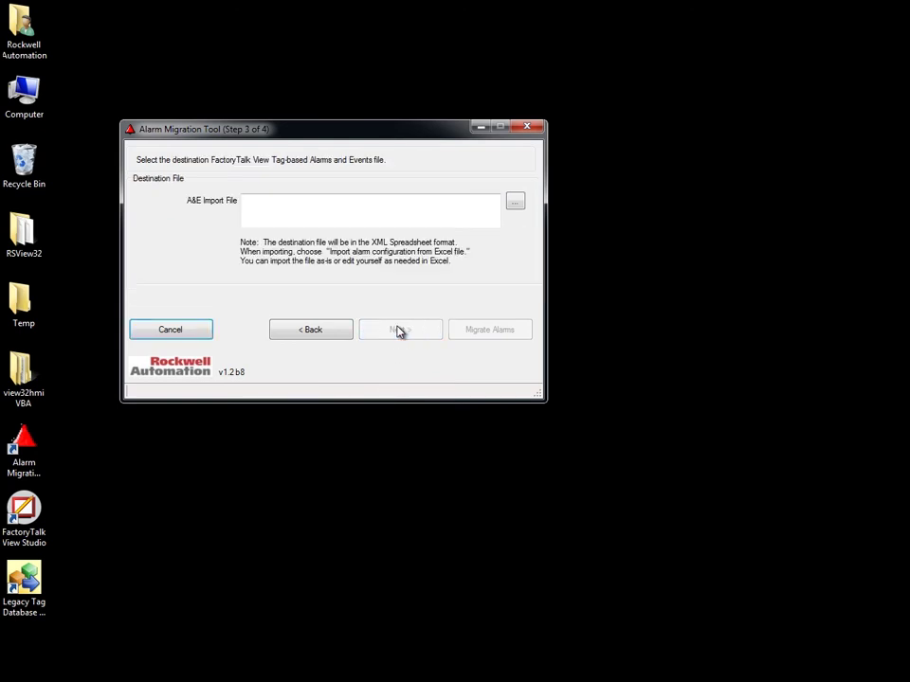
Set the A&E import destination file to AE_Server.xls in the New_HMI_Server folder and proceed to the migration options.
left_click(515, 207)
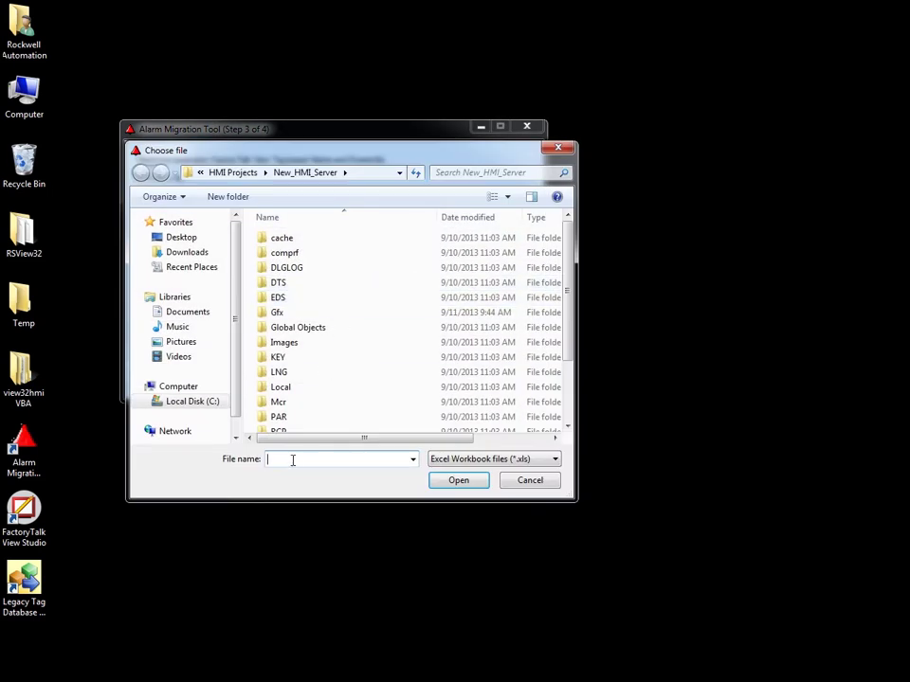
type("AE_Ser")
left_click(466, 484)
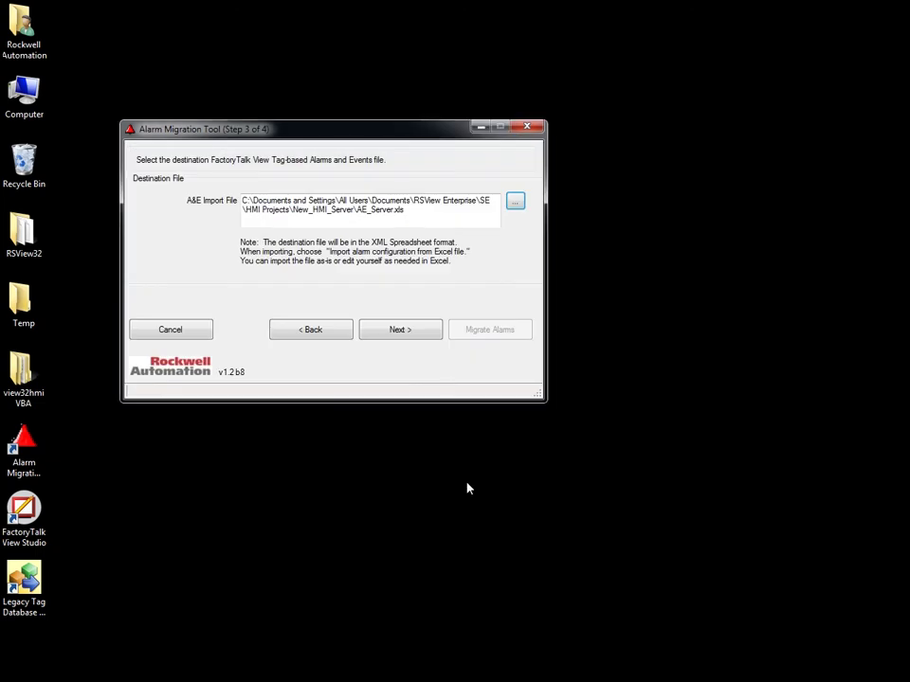
left_click(423, 333)
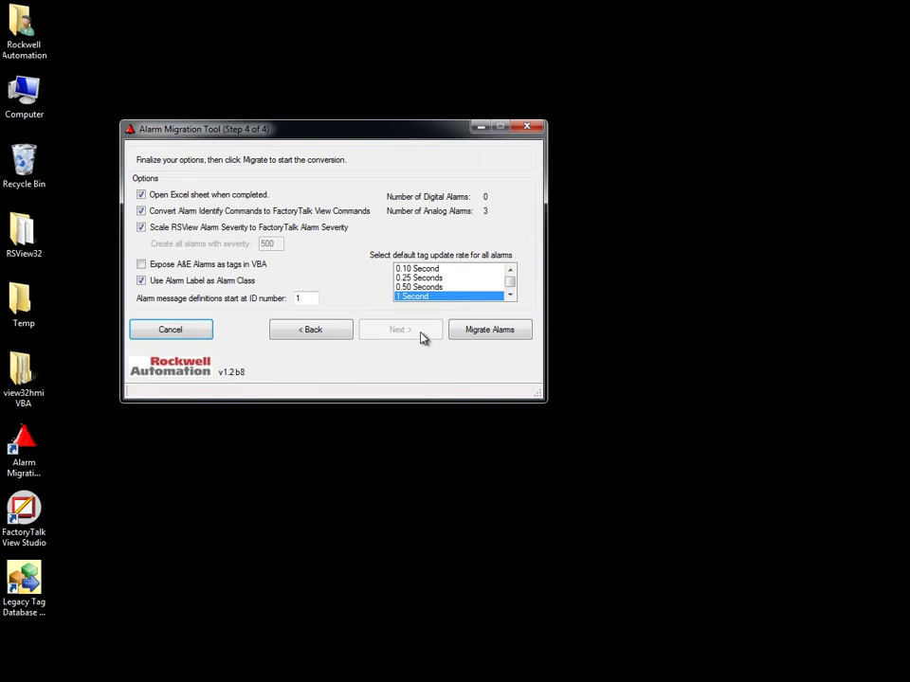
Migrate the alarms with the default options, then close the migration tool and the resulting Excel workbook.
left_click(479, 333)
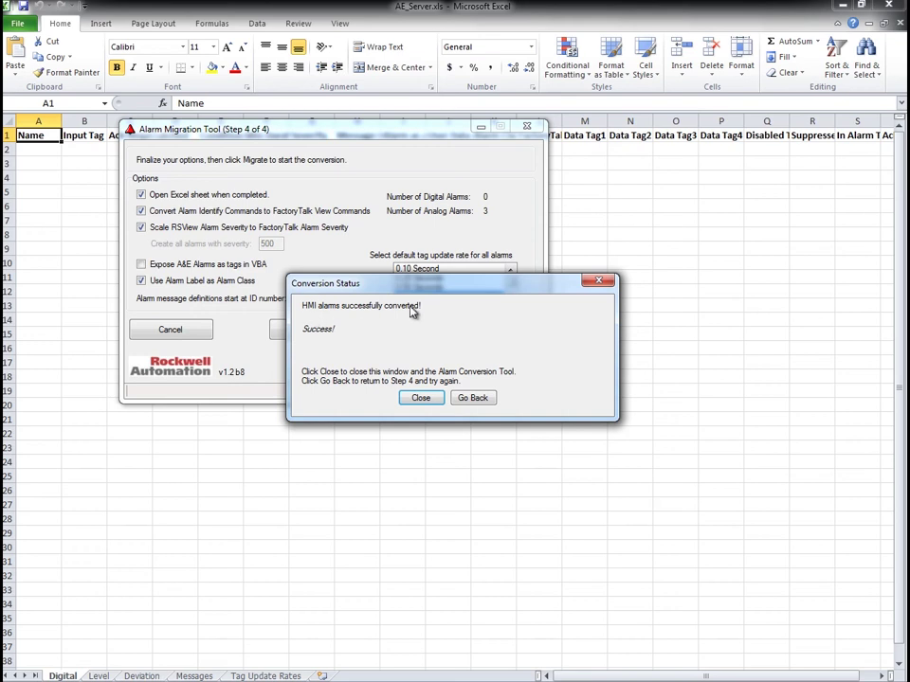
left_click(421, 396)
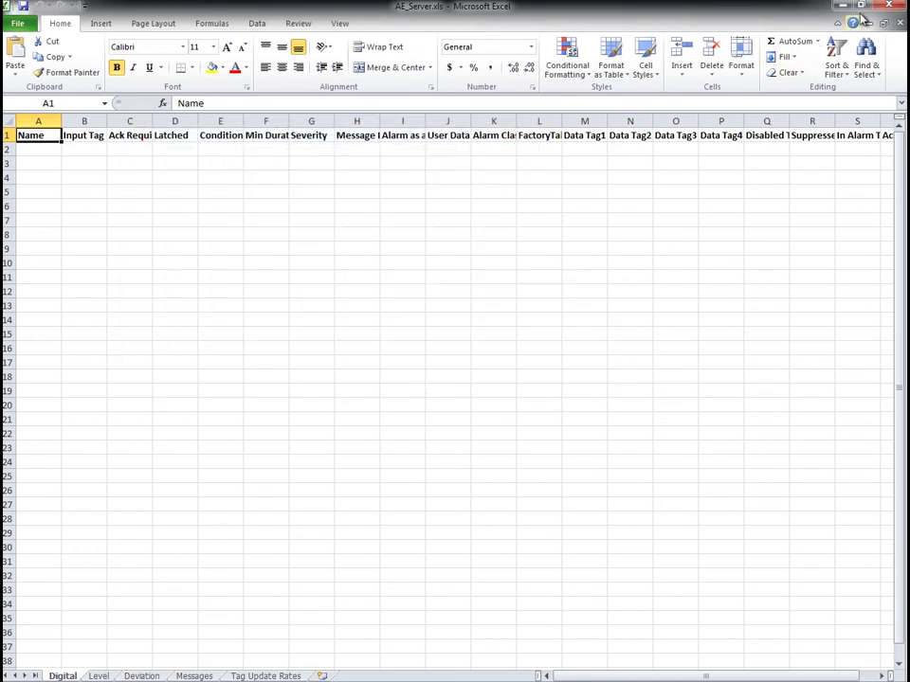
left_click(889, 8)
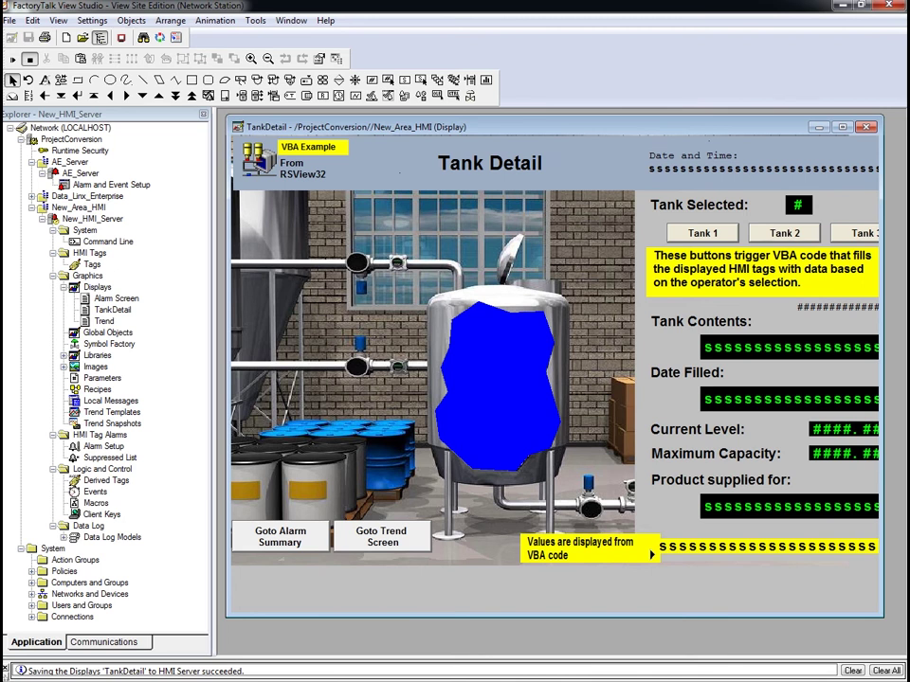
Start the alarm import and export wizard for AE_Server in FactoryTalk View Studio and choose to import alarm configuration from an Excel file.
left_click(76, 175)
right_click(89, 175)
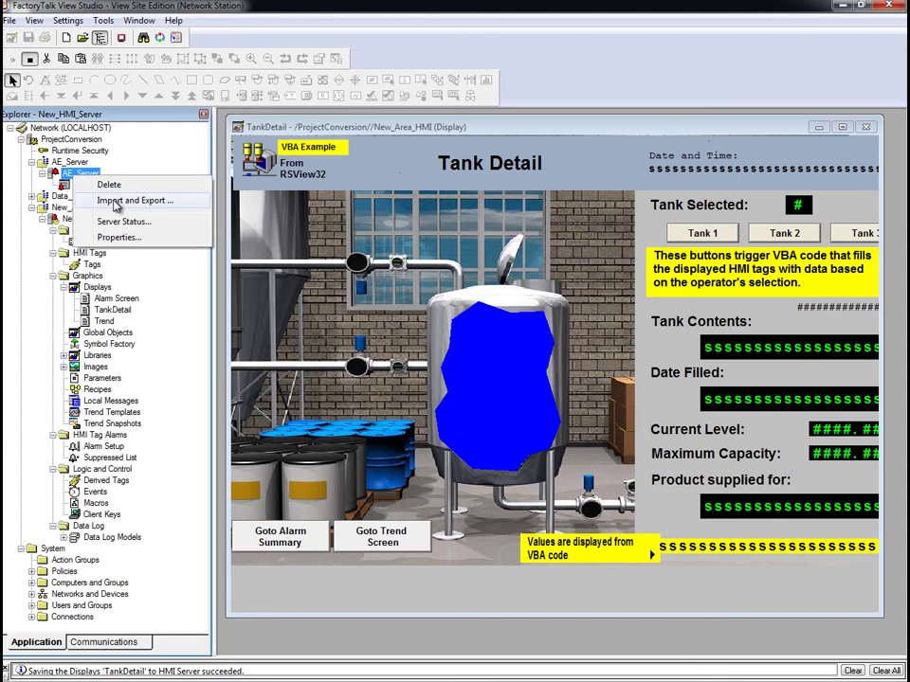
left_click(116, 202)
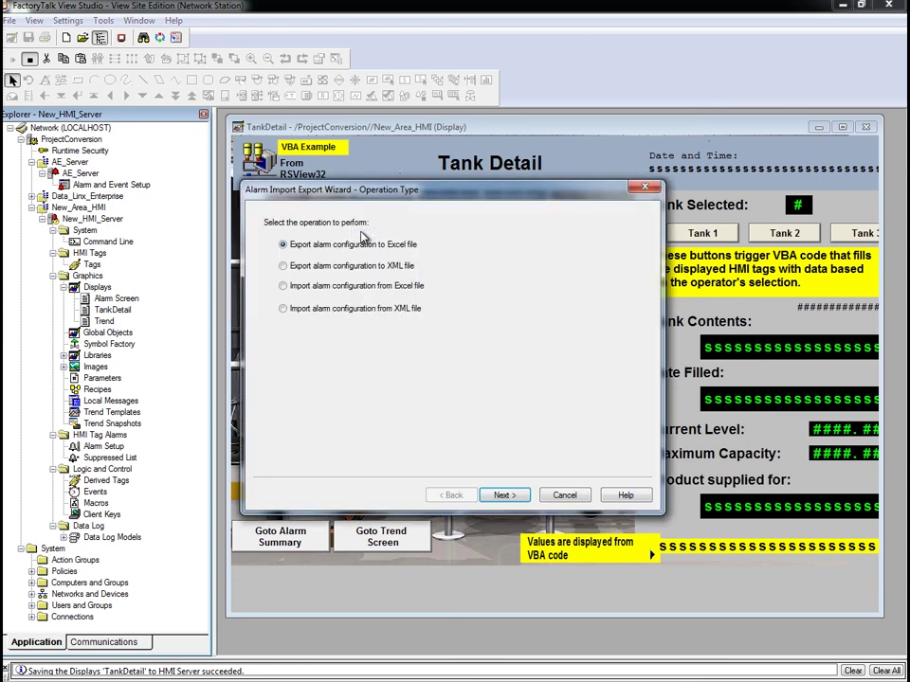
left_click(319, 287)
left_click(503, 495)
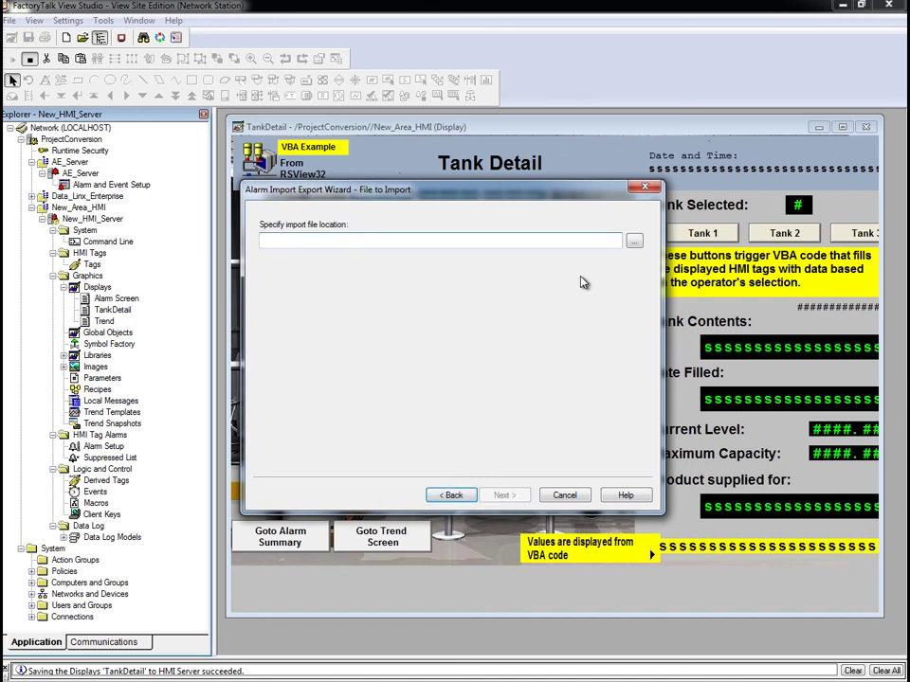
Import the alarms from AE_Server.xls, updating existing alarm definitions and creating new ones, and close the wizard.
left_click(634, 241)
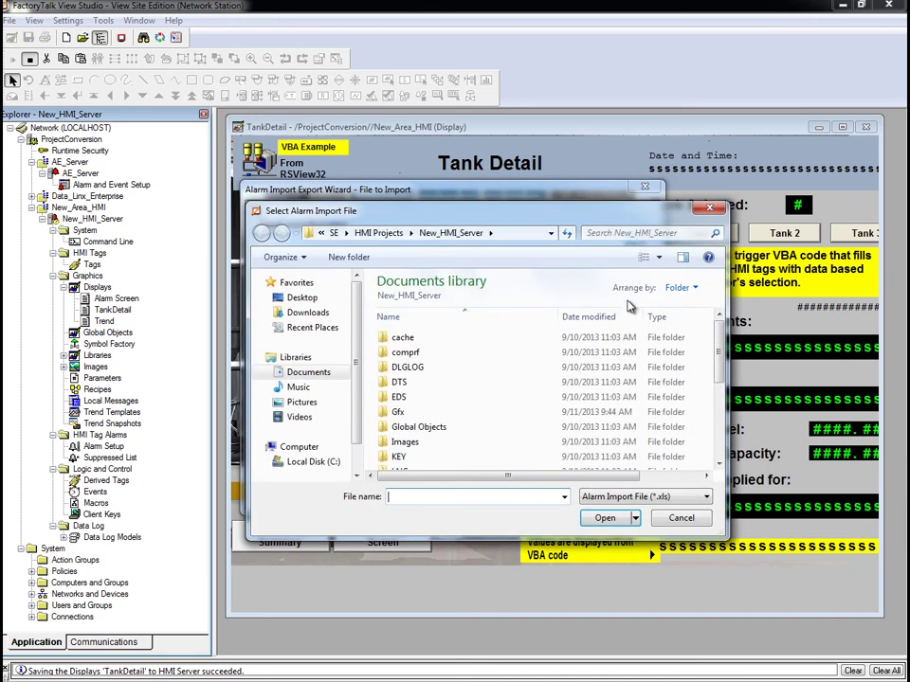
left_click_drag(720, 345, 732, 434)
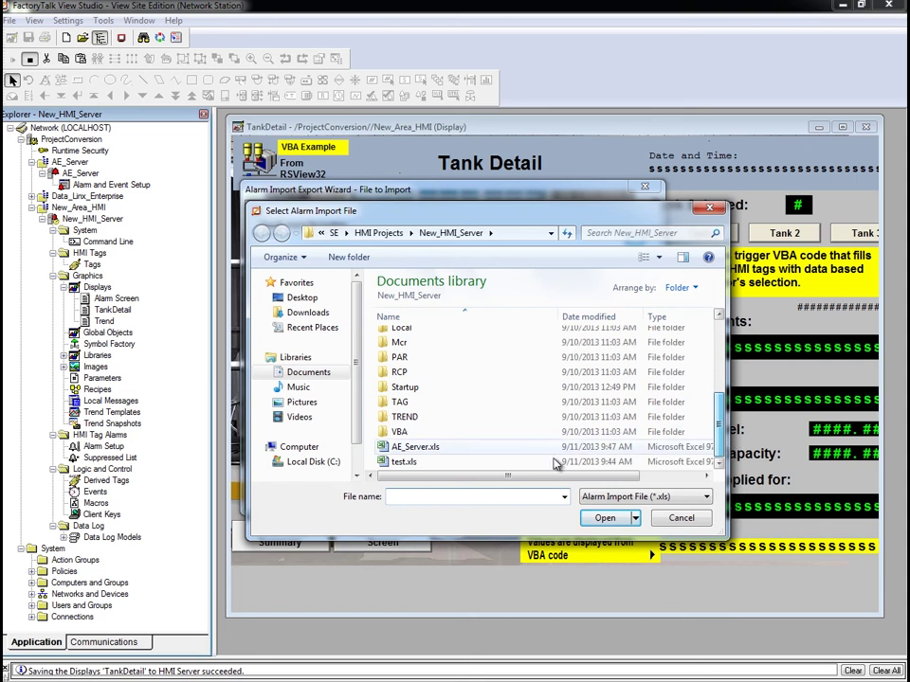
left_click(428, 447)
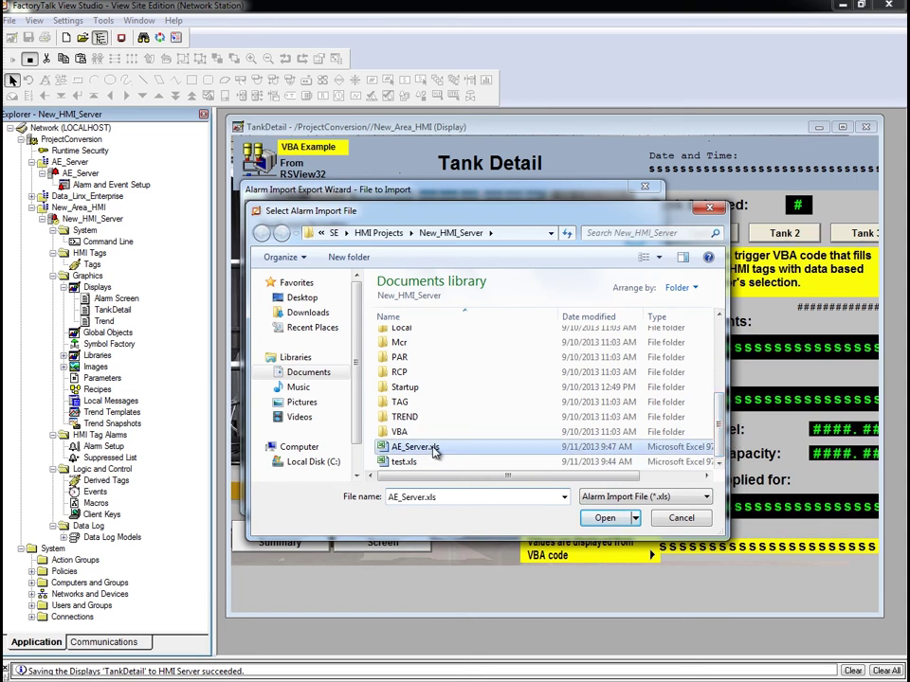
left_click(605, 518)
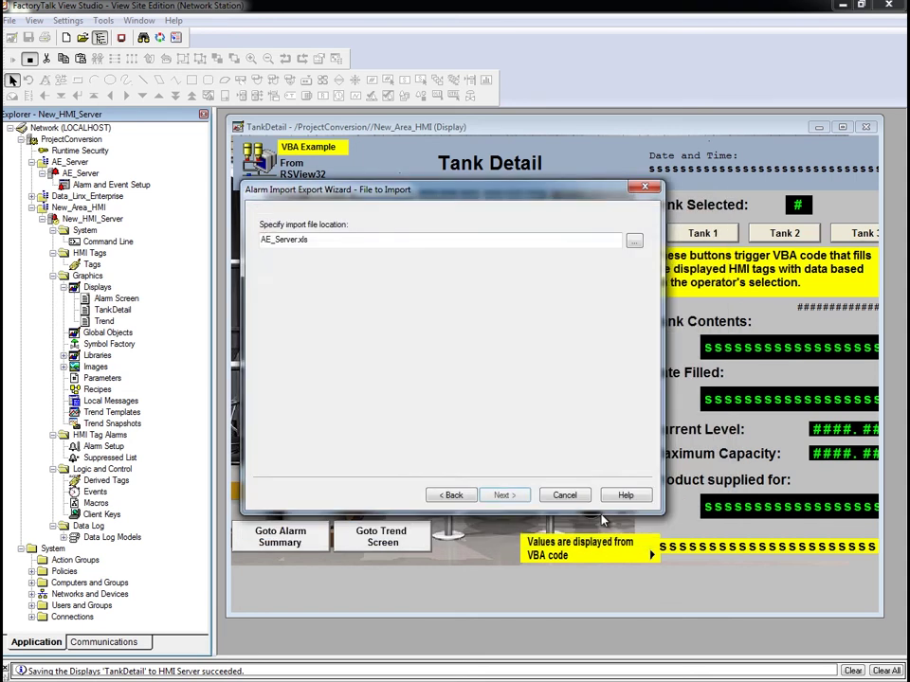
left_click(511, 497)
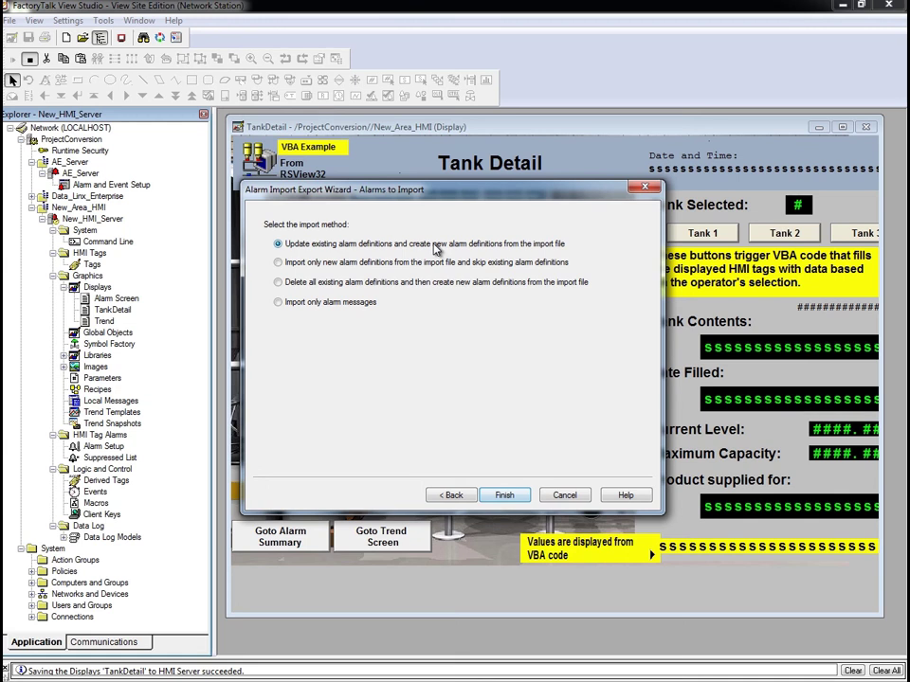
left_click(503, 494)
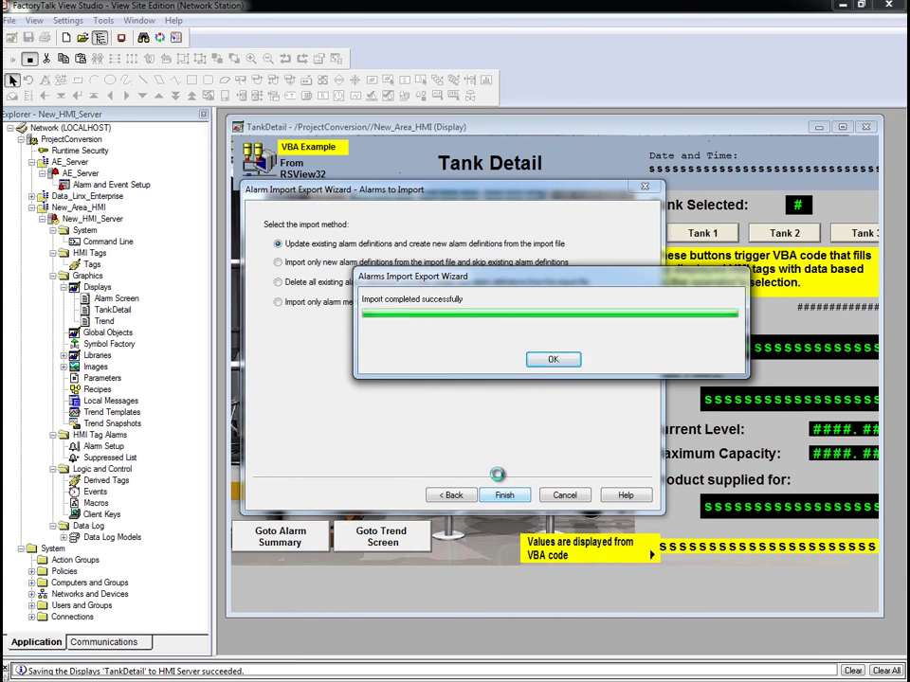
left_click(552, 360)
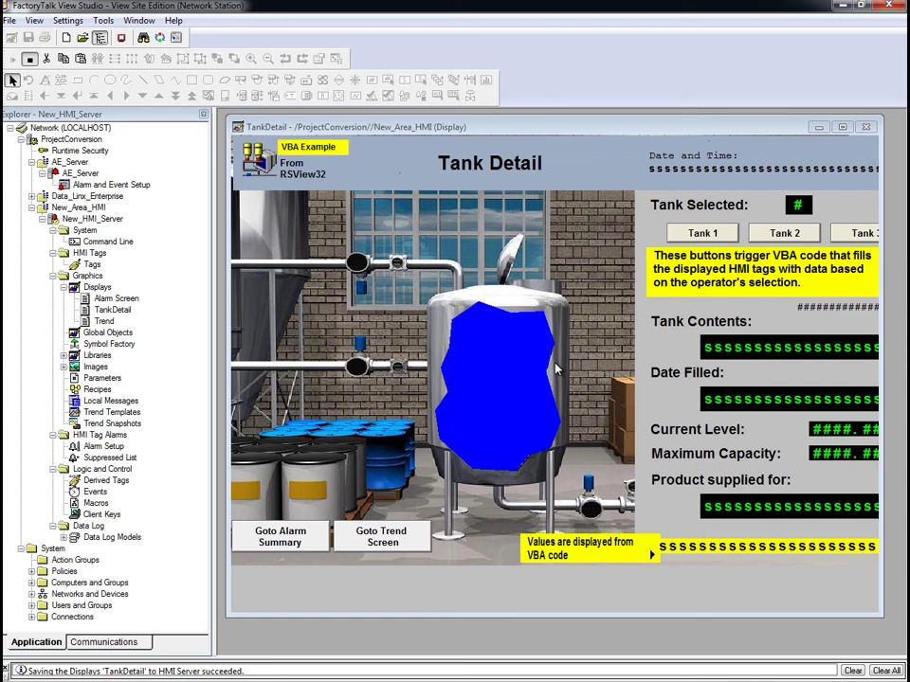
Review the imported tank level alarms in AE_Server's Alarm and Event Setup, and close the setup window.
double_click(121, 186)
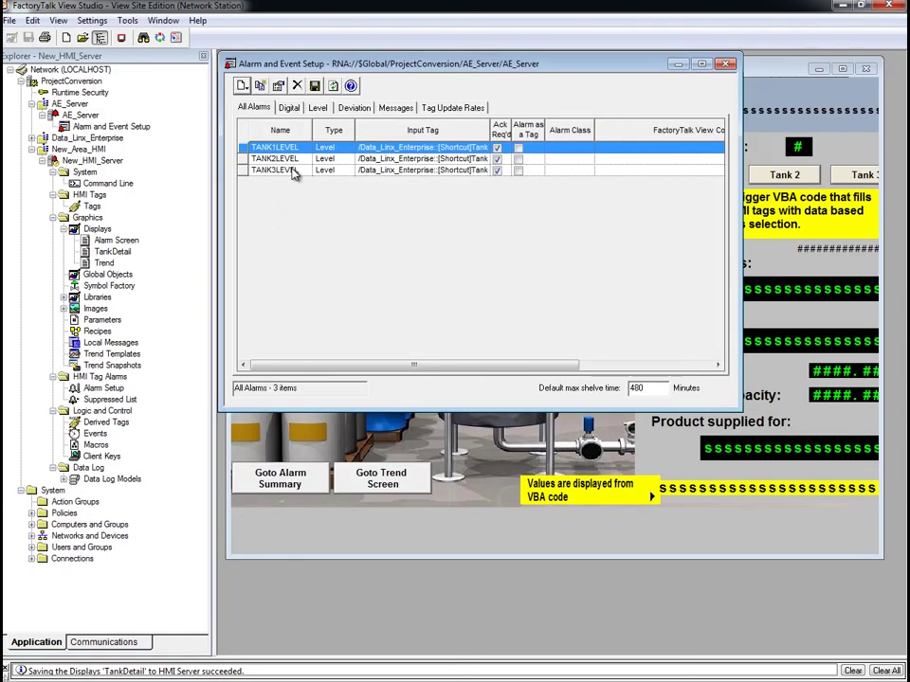
left_click(286, 159)
left_click(288, 171)
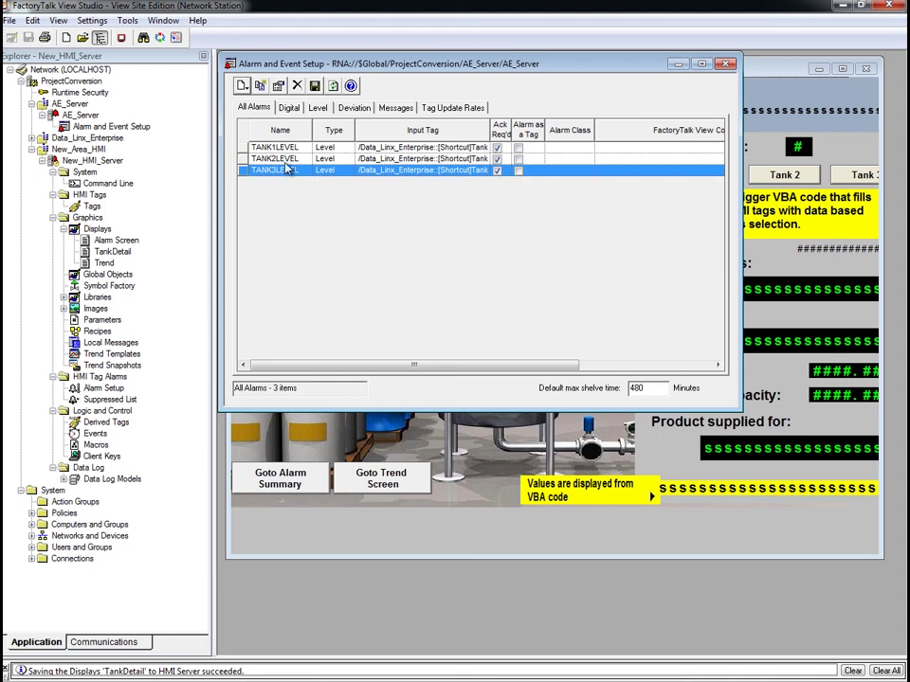
left_click(289, 149)
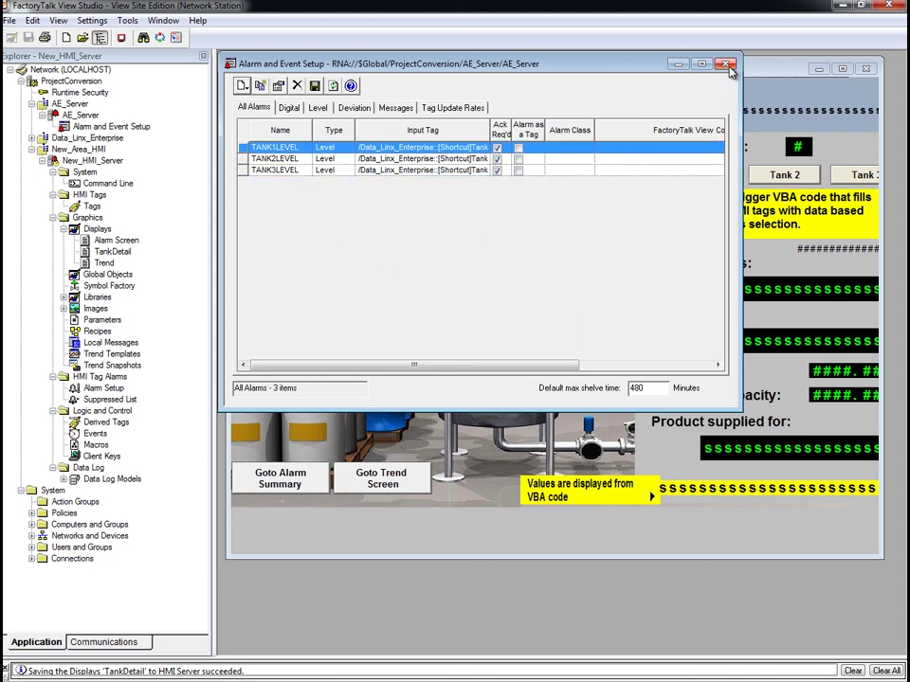
left_click(725, 64)
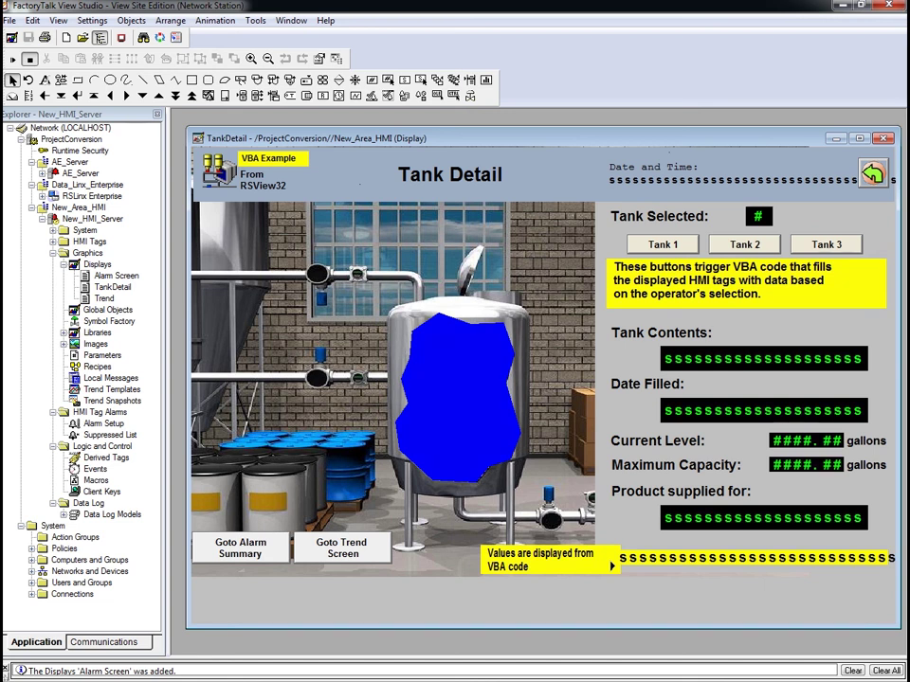
Open the Alarm Screen display and delete its old Alarm Summary object.
left_click(115, 275)
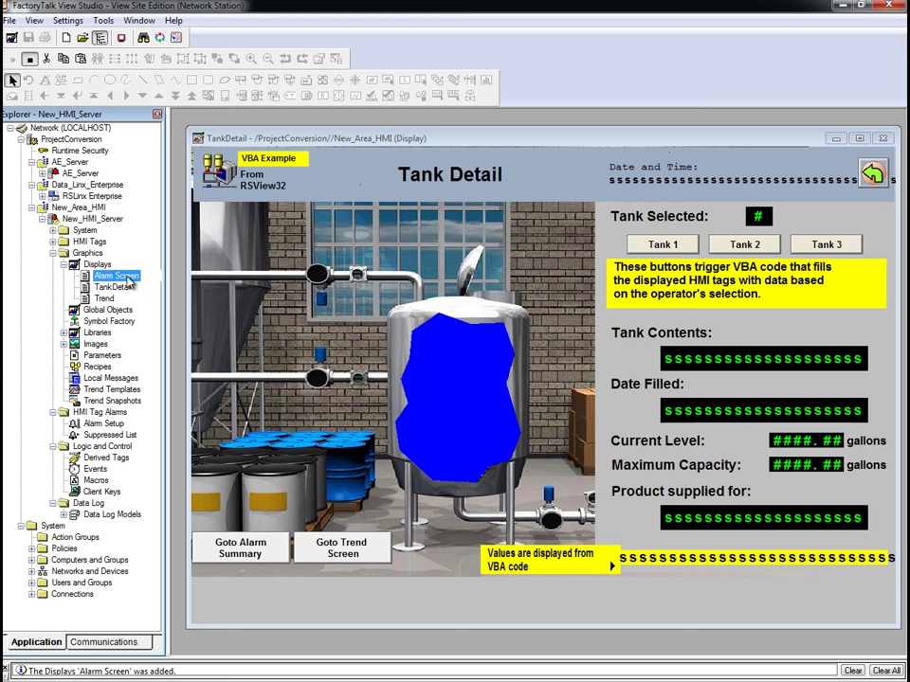
double_click(109, 275)
left_click(389, 314)
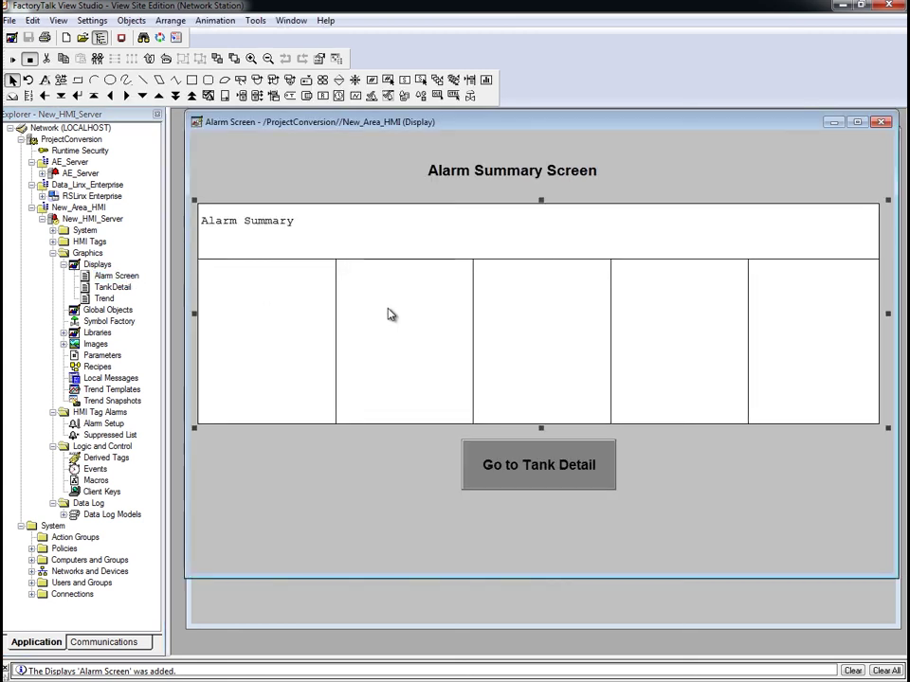
right_click(389, 314)
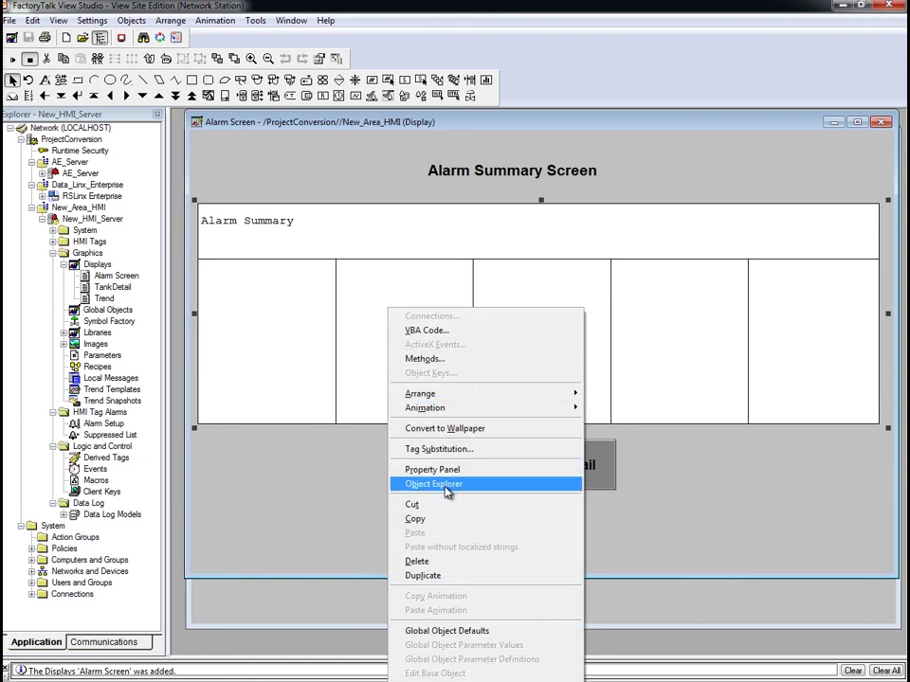
left_click(442, 562)
Place an Alarm and Event Summary object between the screen title and the Go to Tank Detail button, keeping default properties, and save the display.
left_click(131, 20)
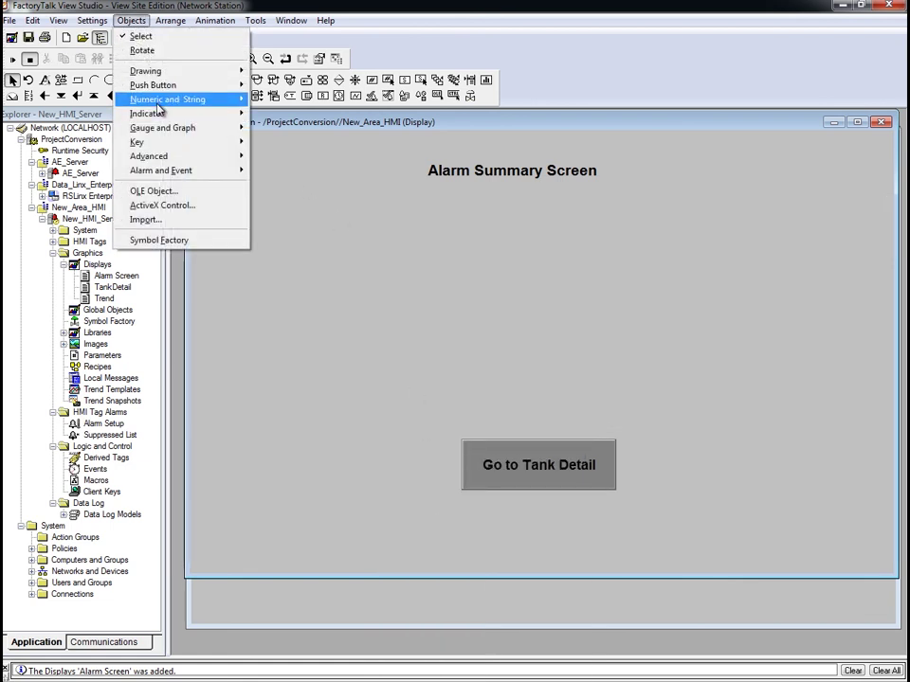
mouse_move(170, 178)
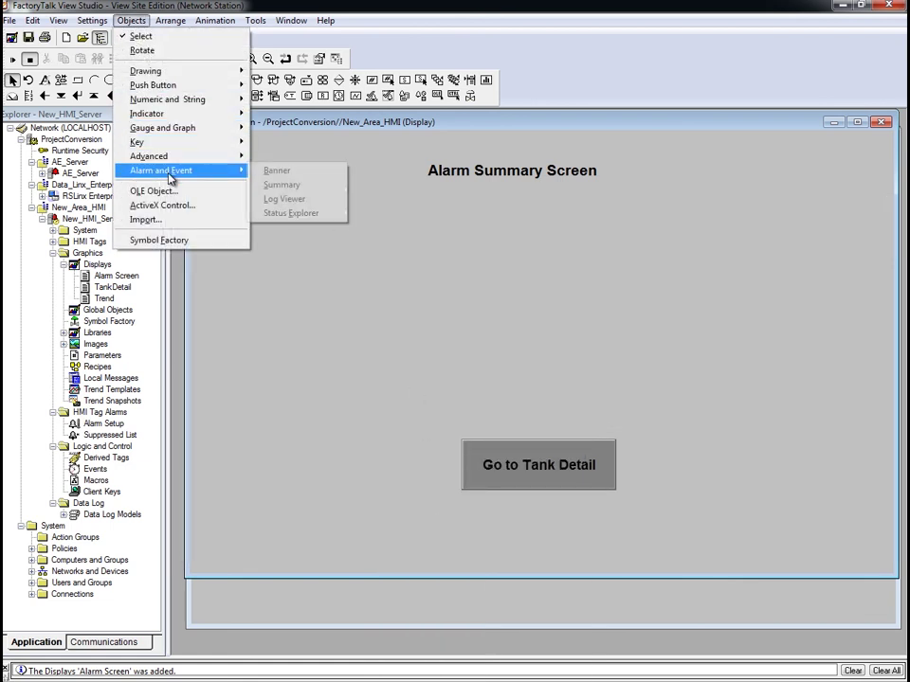
left_click(281, 186)
left_click_drag(203, 206, 885, 401)
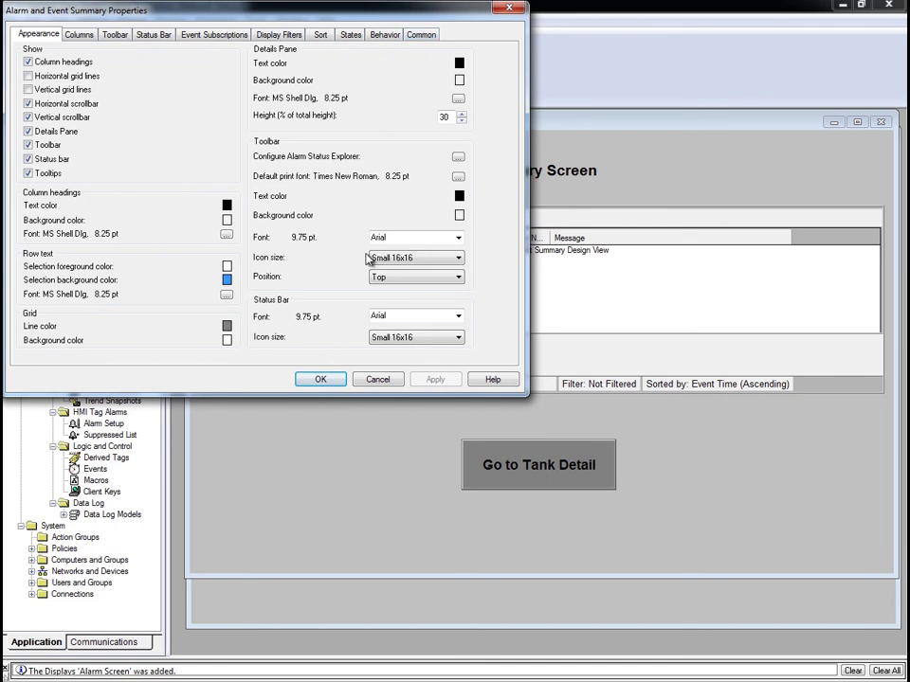
left_click(320, 380)
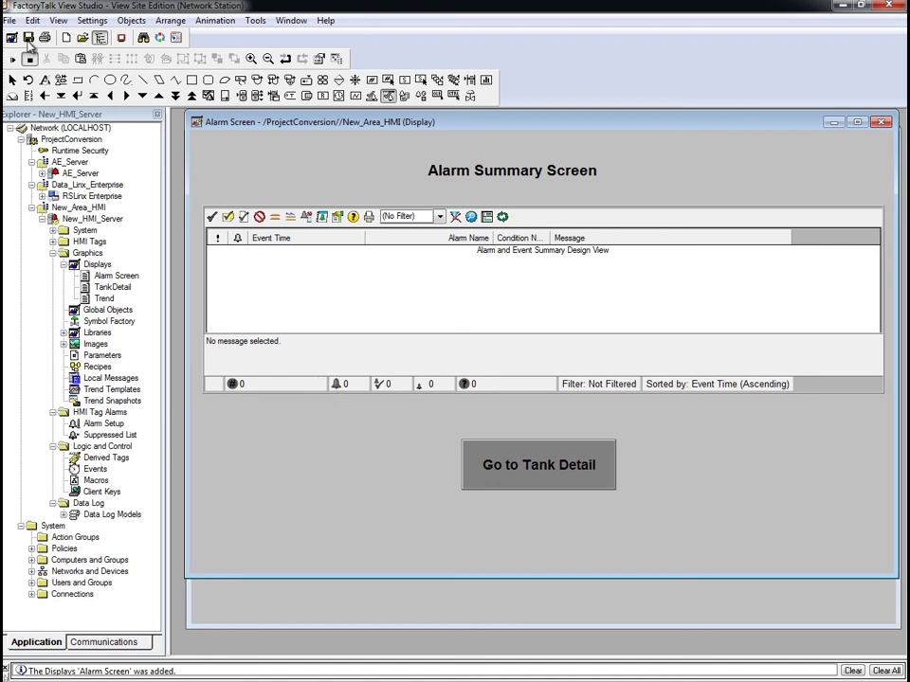
left_click(28, 40)
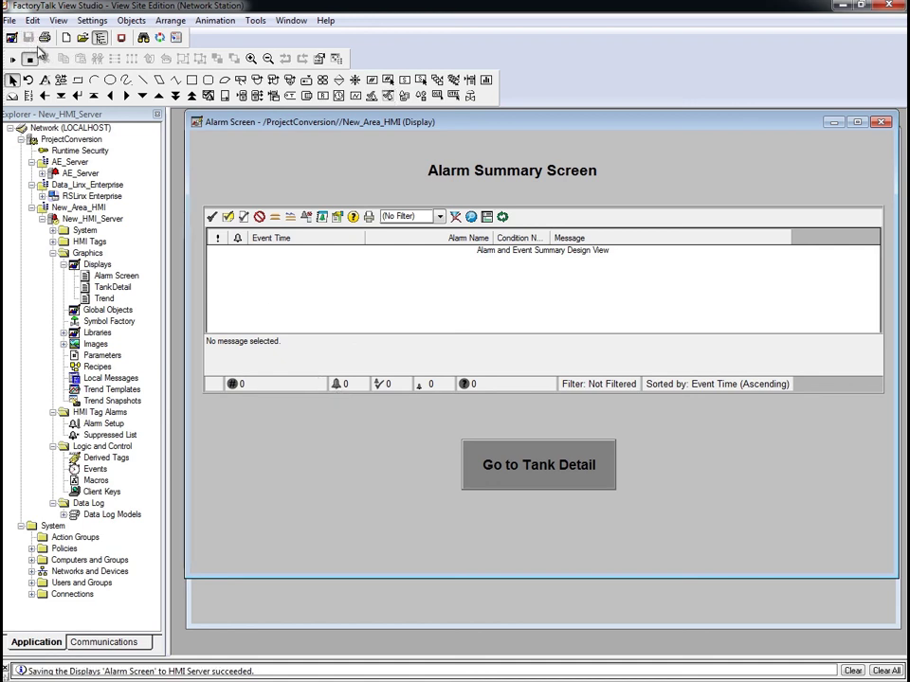